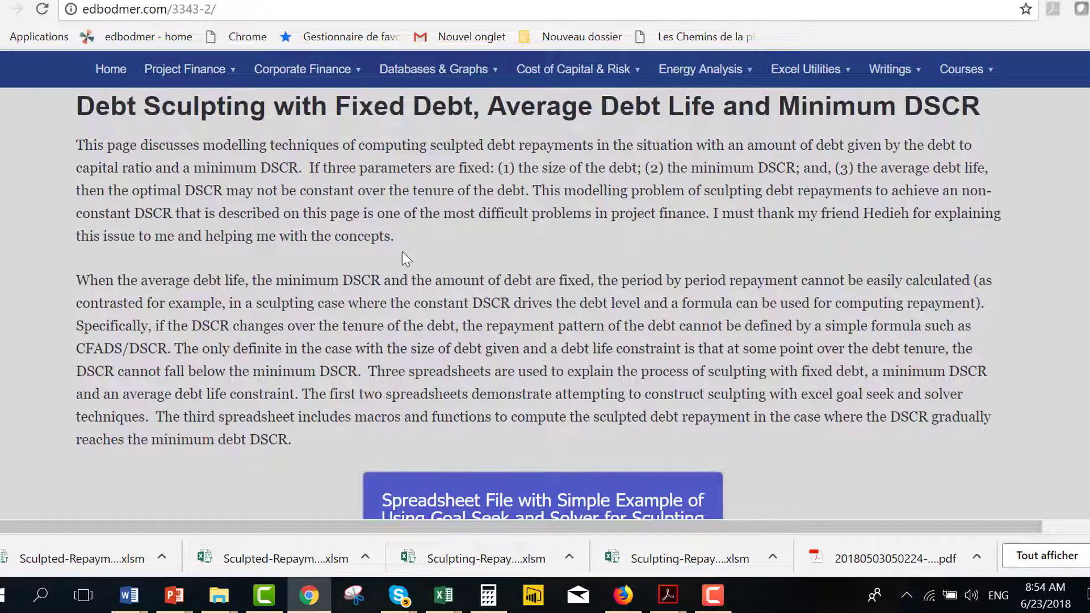
Review the introduction and the spreadsheet download links on the fixed-debt sculpting page.
{"action": "scroll", "coordinate": [402, 251], "scroll_direction": "down", "scroll_amount": 1}
{"action": "scroll", "coordinate": [402, 251], "scroll_direction": "up", "scroll_amount": 1}
{"action": "scroll", "coordinate": [402, 251], "scroll_direction": "down", "scroll_amount": 8}
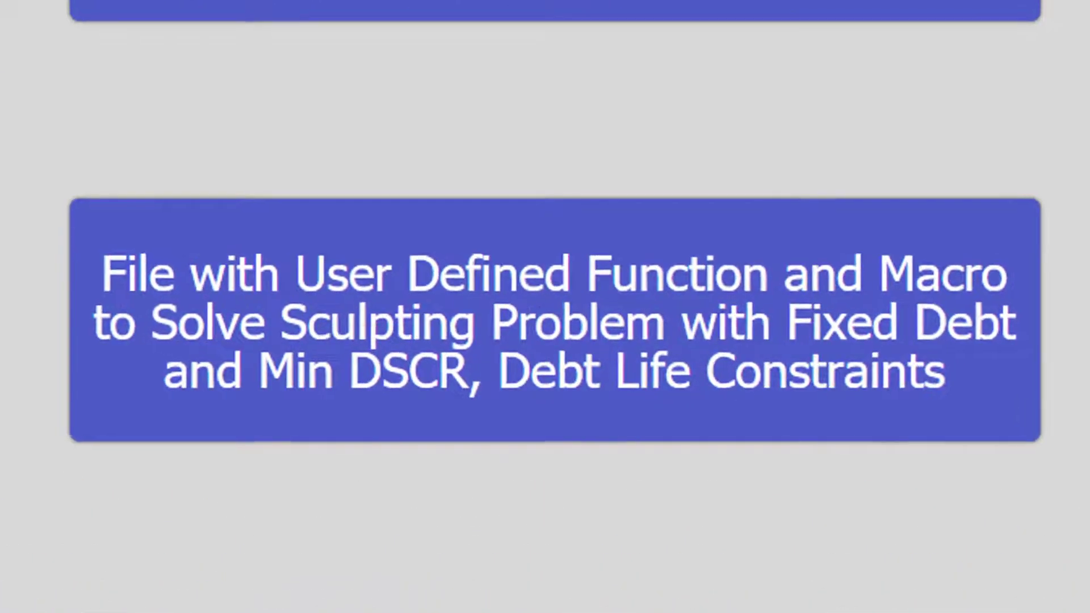
{"action": "left_click_drag", "start_coordinate": [444, 327], "coordinate": [614, 364]}
{"action": "mouse_move", "coordinate": [744, 328]}
{"action": "left_mouse_down"}
{"action": "mouse_move", "coordinate": [781, 227]}
{"action": "mouse_move", "coordinate": [283, 227]}
{"action": "left_mouse_up"}
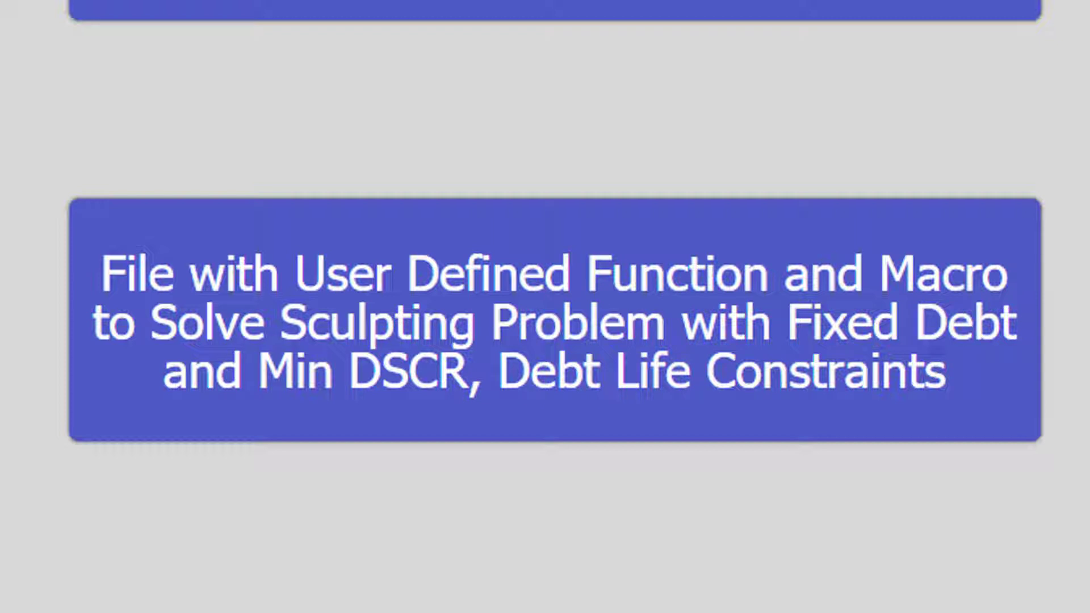
{"action": "scroll", "coordinate": [545, 306], "scroll_direction": "down", "scroll_amount": 10}
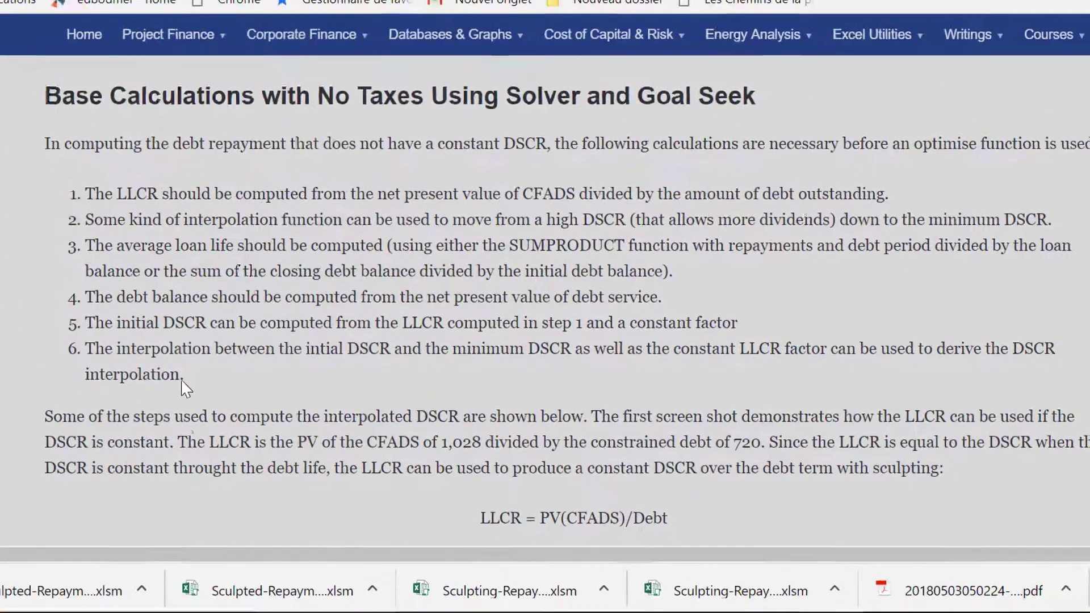
Read the page's LLCR formulas and its screenshots of interpolation, average loan life, double goal seek and Solver.
{"action": "scroll", "coordinate": [186, 389], "scroll_direction": "down", "scroll_amount": 4}
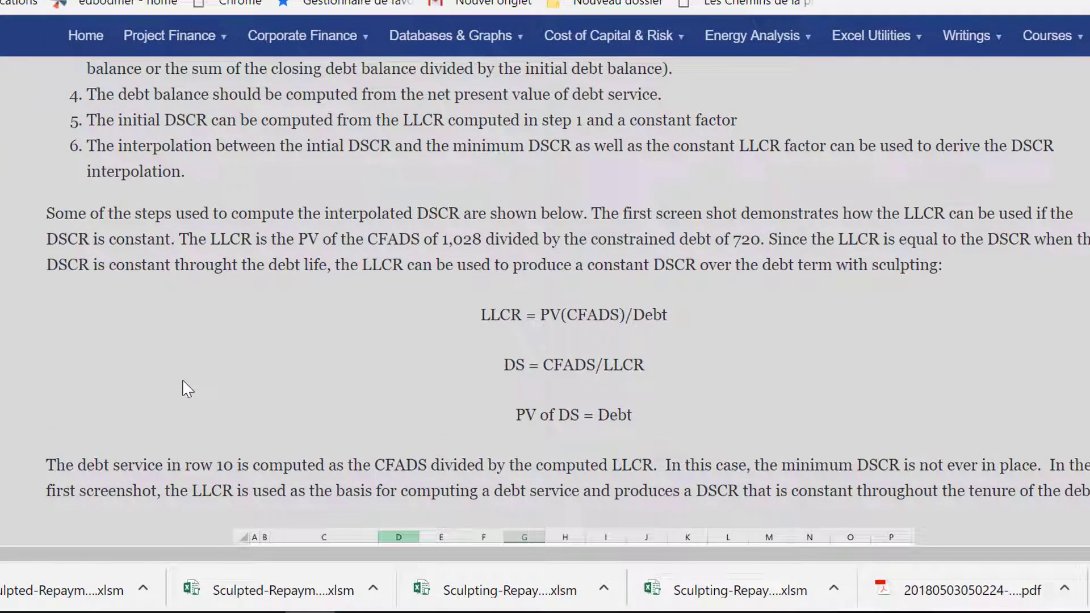
{"action": "scroll", "coordinate": [187, 389], "scroll_direction": "down", "scroll_amount": 1}
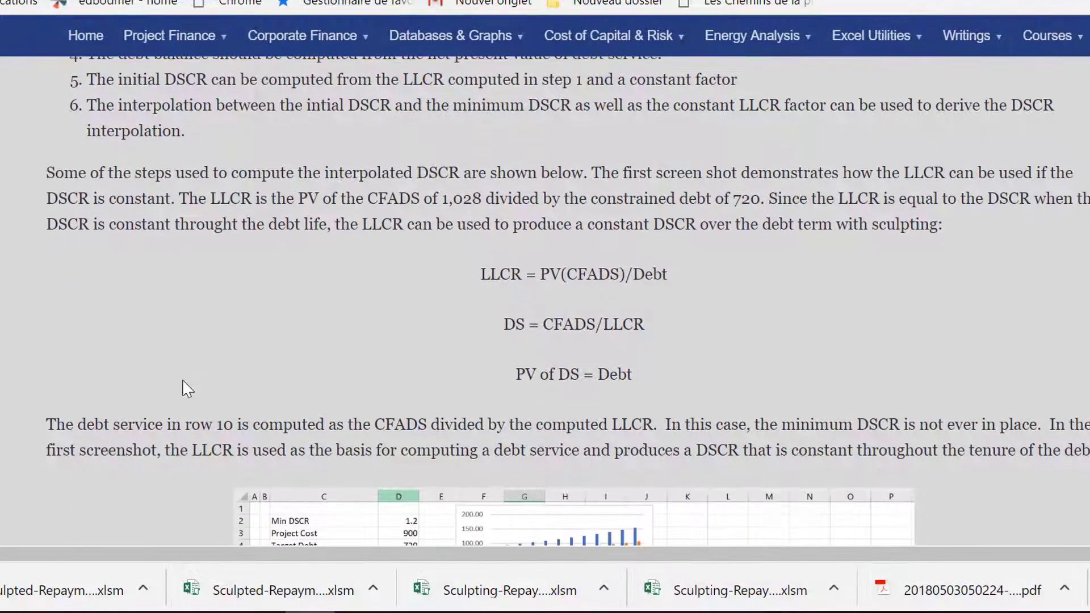
{"action": "scroll", "coordinate": [188, 389], "scroll_direction": "up", "scroll_amount": 1}
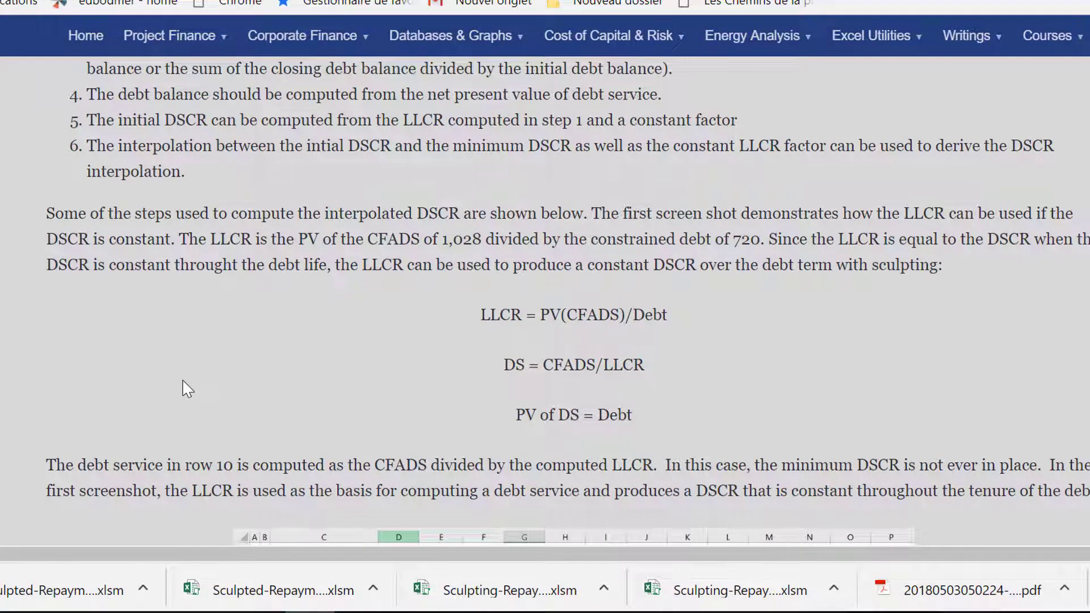
{"action": "scroll", "coordinate": [187, 389], "scroll_direction": "down", "scroll_amount": 15}
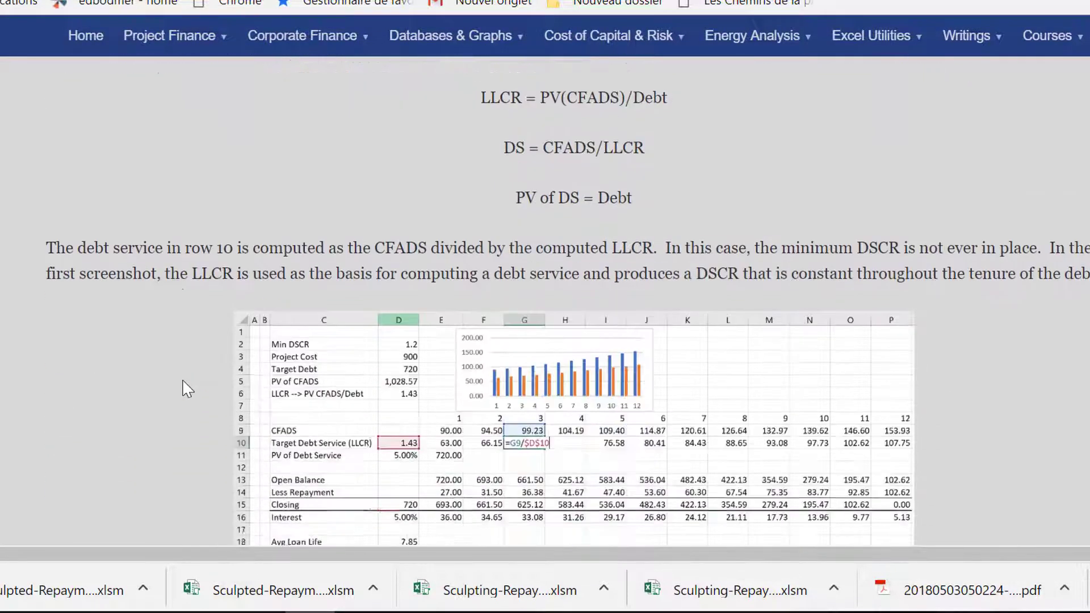
{"action": "scroll", "coordinate": [188, 389], "scroll_direction": "down", "scroll_amount": 18}
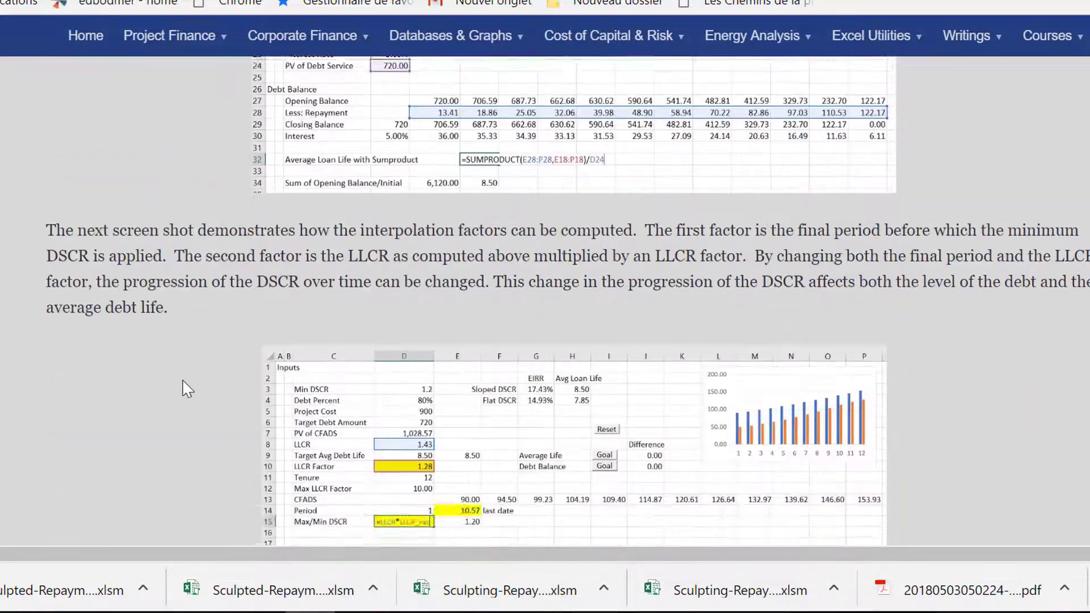
{"action": "scroll", "coordinate": [187, 389], "scroll_direction": "down", "scroll_amount": 4}
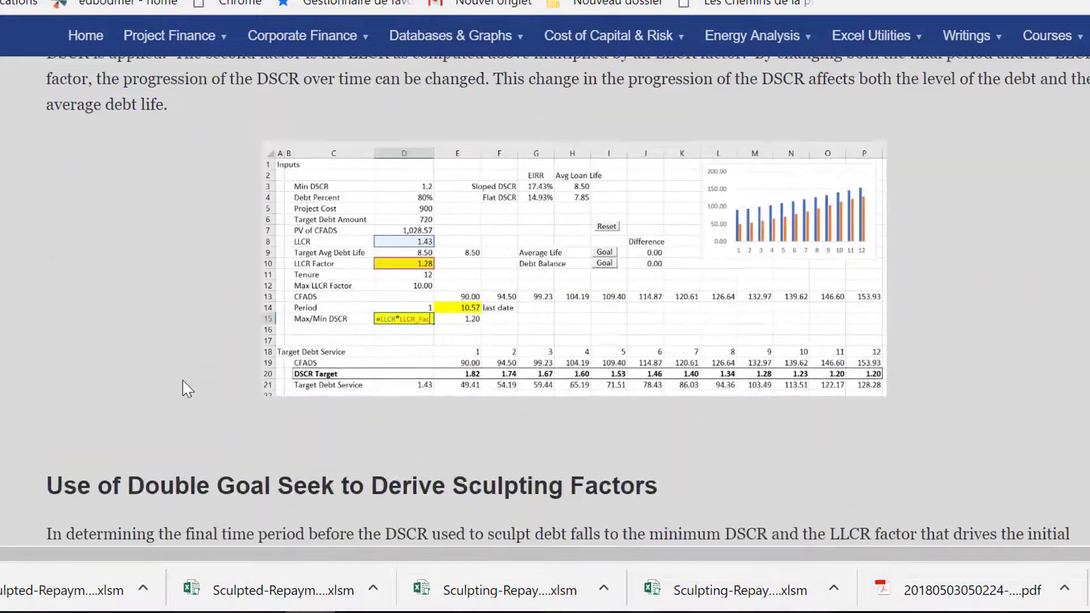
{"action": "scroll", "coordinate": [188, 389], "scroll_direction": "up", "scroll_amount": 20}
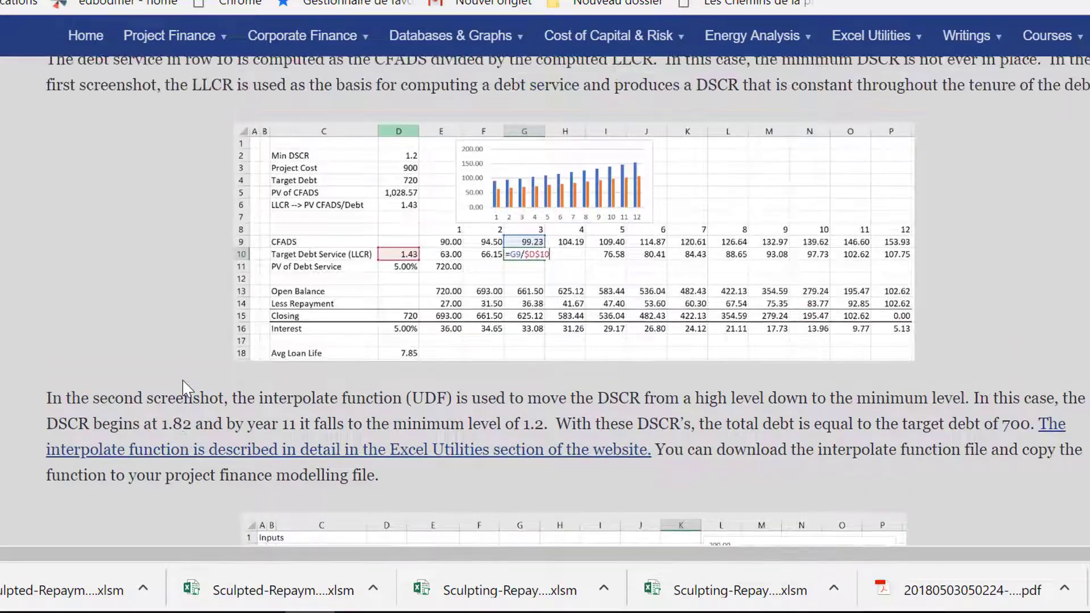
{"action": "scroll", "coordinate": [187, 389], "scroll_direction": "down", "scroll_amount": 10}
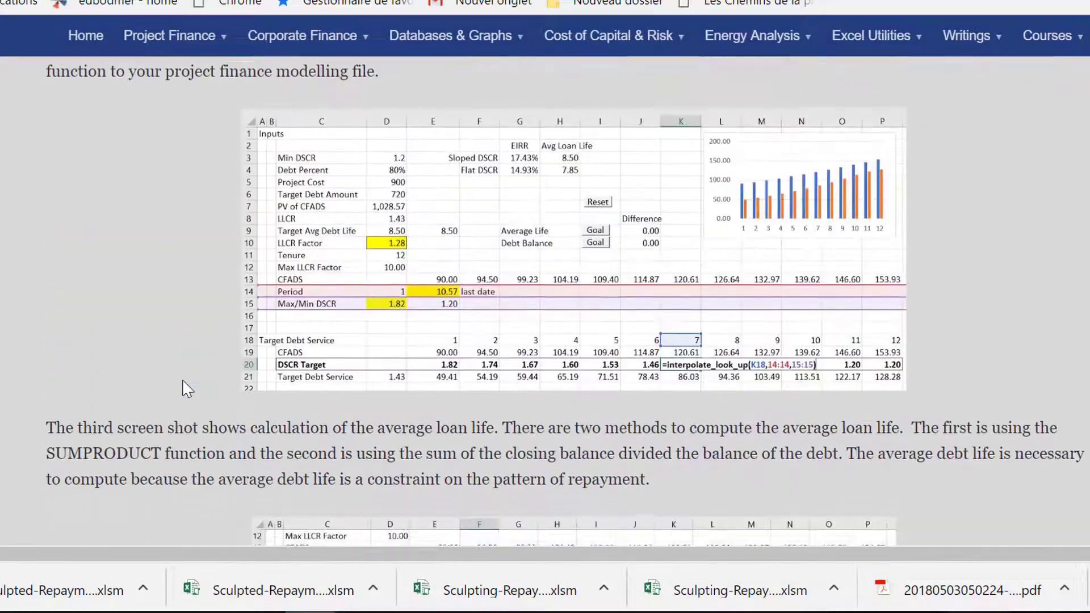
{"action": "scroll", "coordinate": [185, 390], "scroll_direction": "down", "scroll_amount": 20}
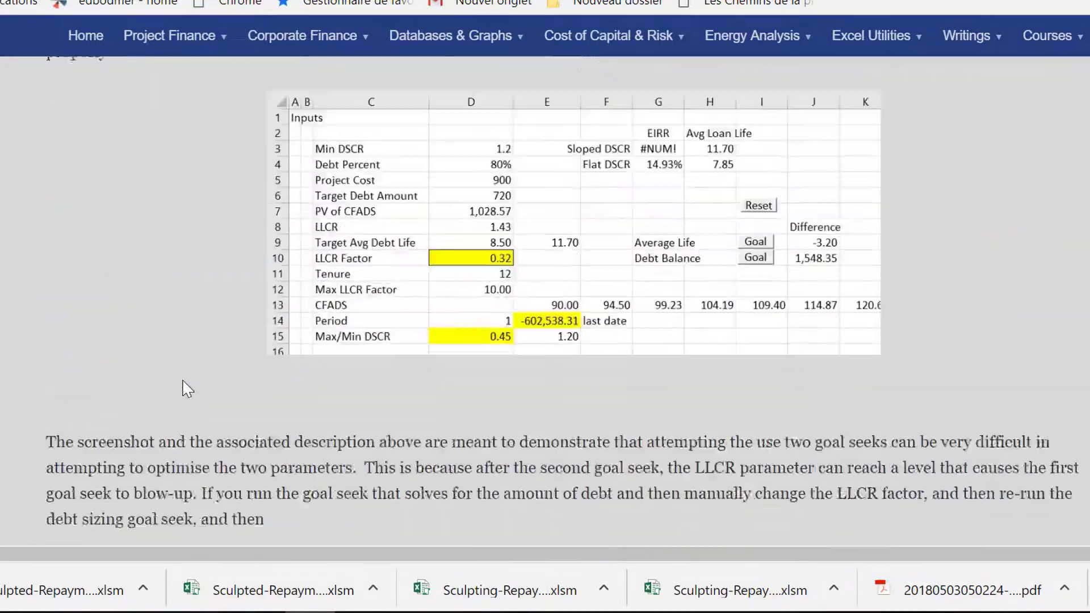
{"action": "scroll", "coordinate": [188, 390], "scroll_direction": "down", "scroll_amount": 20}
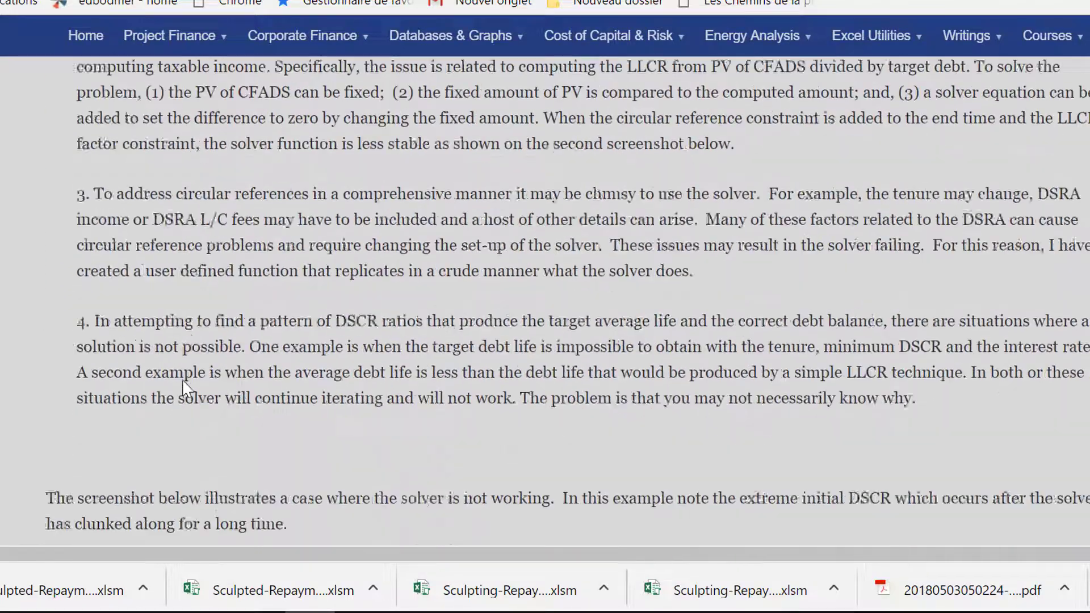
{"action": "scroll", "coordinate": [187, 390], "scroll_direction": "down", "scroll_amount": 15}
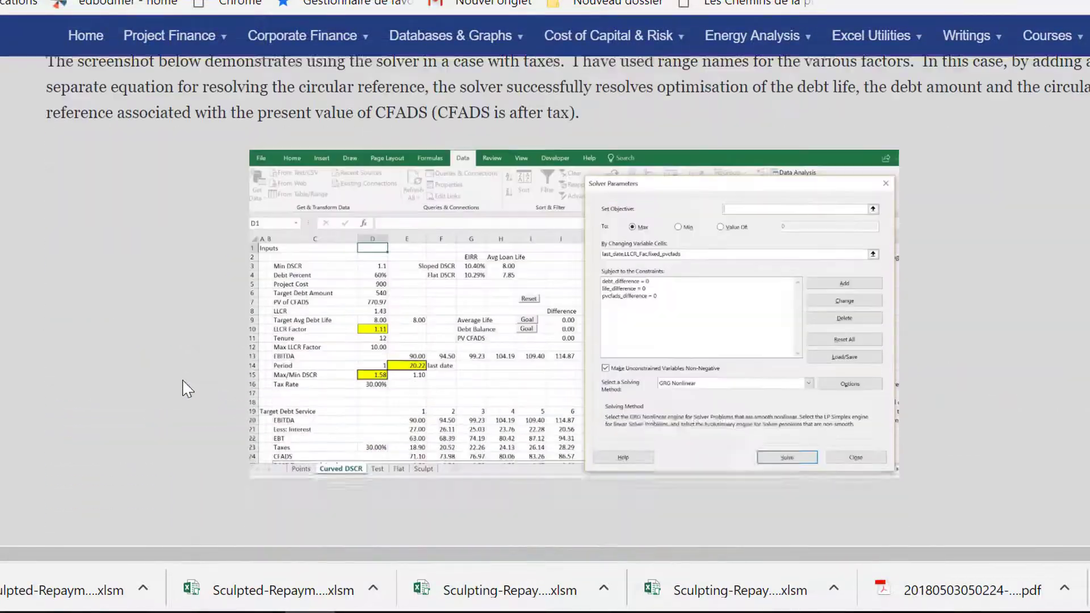
{"action": "scroll", "coordinate": [185, 389], "scroll_direction": "down", "scroll_amount": 12}
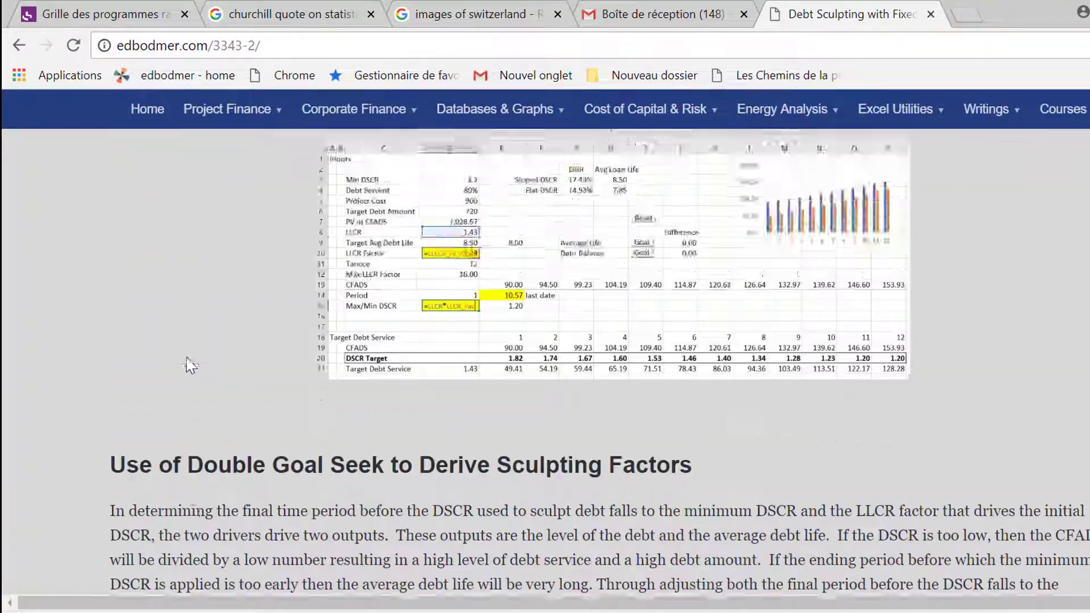
Return to the file section and open the downloaded Sculpted-Repayment workbook in Excel.
{"action": "scroll", "coordinate": [187, 359], "scroll_direction": "up", "scroll_amount": 20}
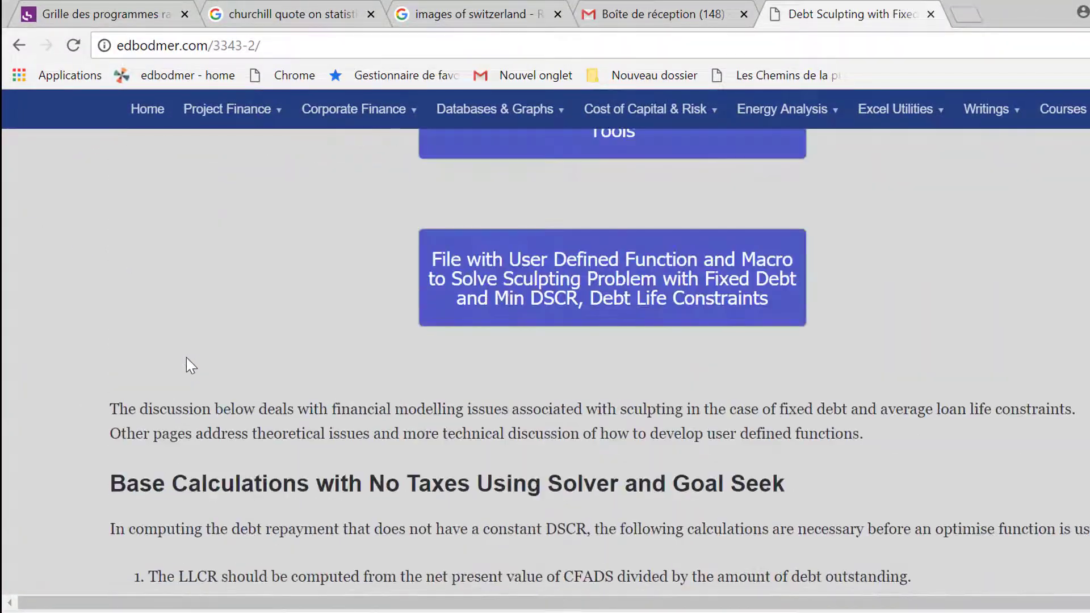
{"action": "scroll", "coordinate": [186, 358], "scroll_direction": "up", "scroll_amount": 7}
{"action": "scroll", "coordinate": [187, 358], "scroll_direction": "down", "scroll_amount": 7}
{"action": "mouse_move", "coordinate": [494, 109]}
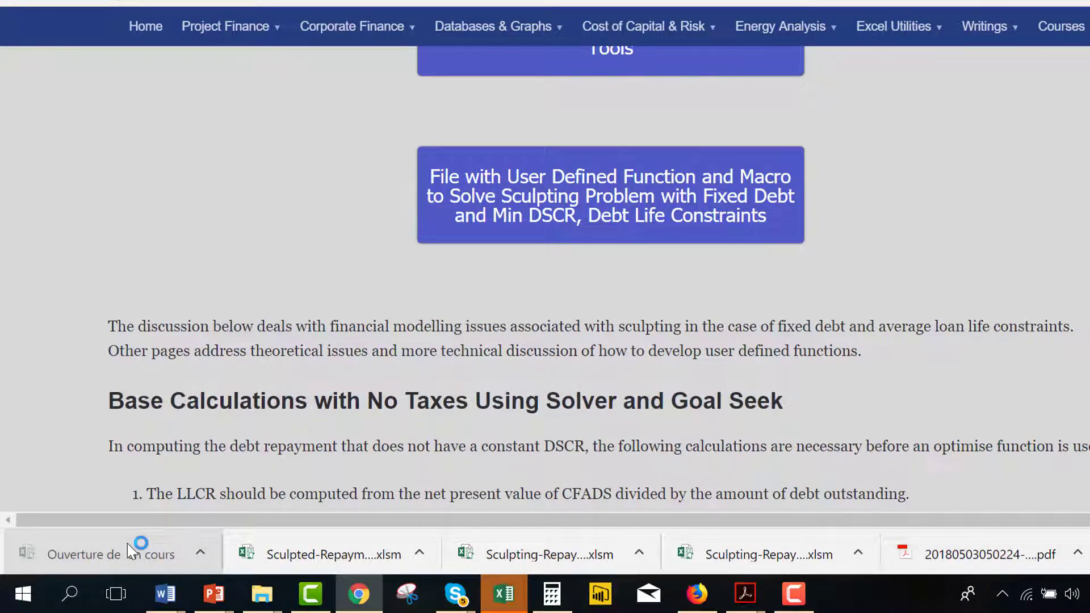
{"action": "mouse_move", "coordinate": [504, 594]}
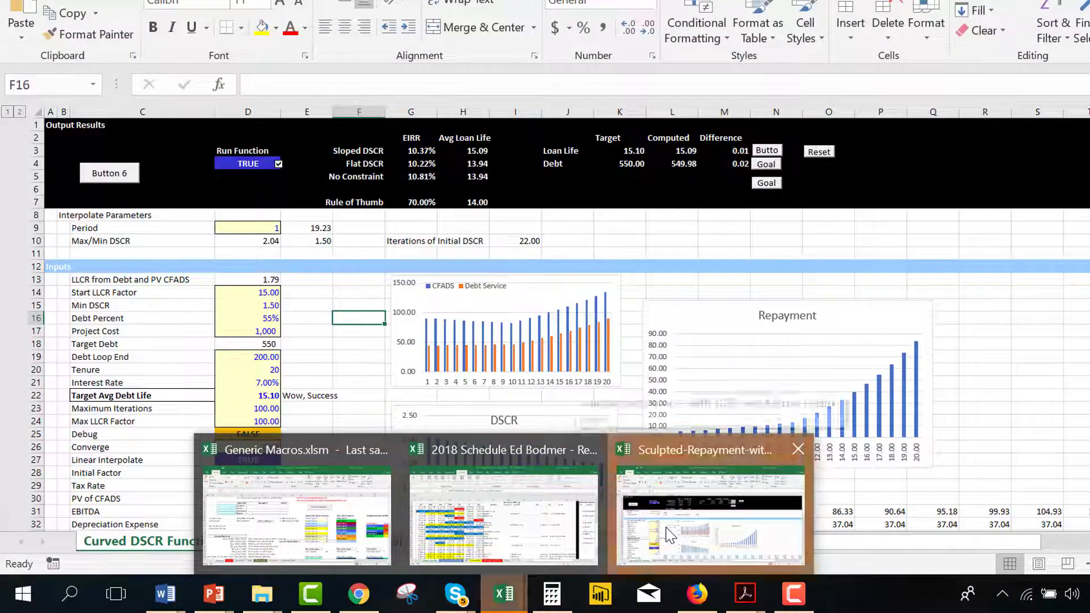
{"action": "left_click", "coordinate": [669, 534]}
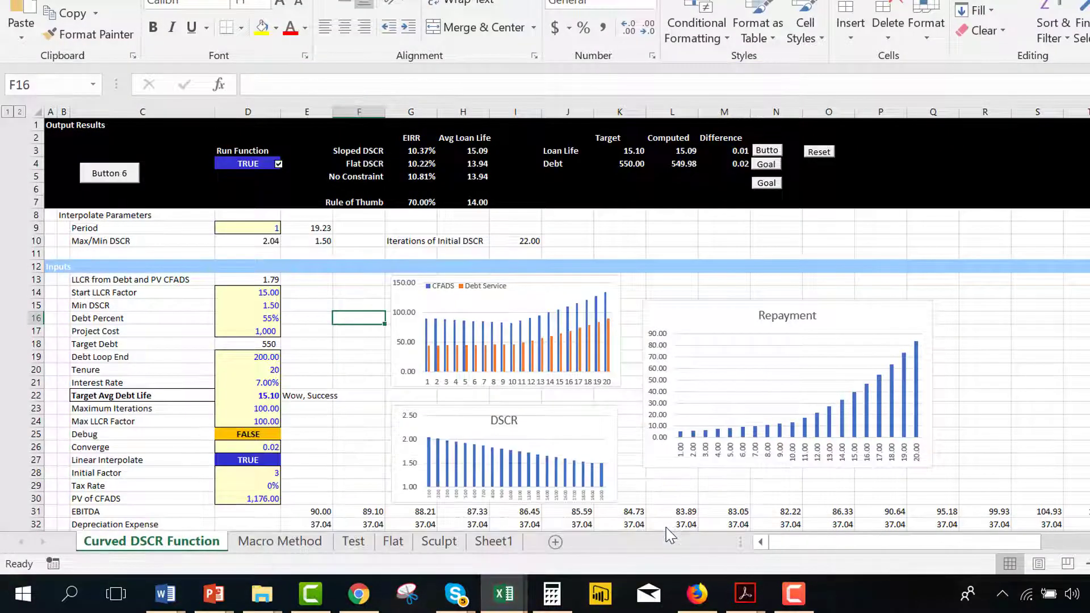
Locate the LLCR from Debt and PV CFADS in the Inputs section of the Curved DSCR Function sheet.
{"action": "left_click", "coordinate": [611, 368]}
{"action": "left_click", "coordinate": [610, 366]}
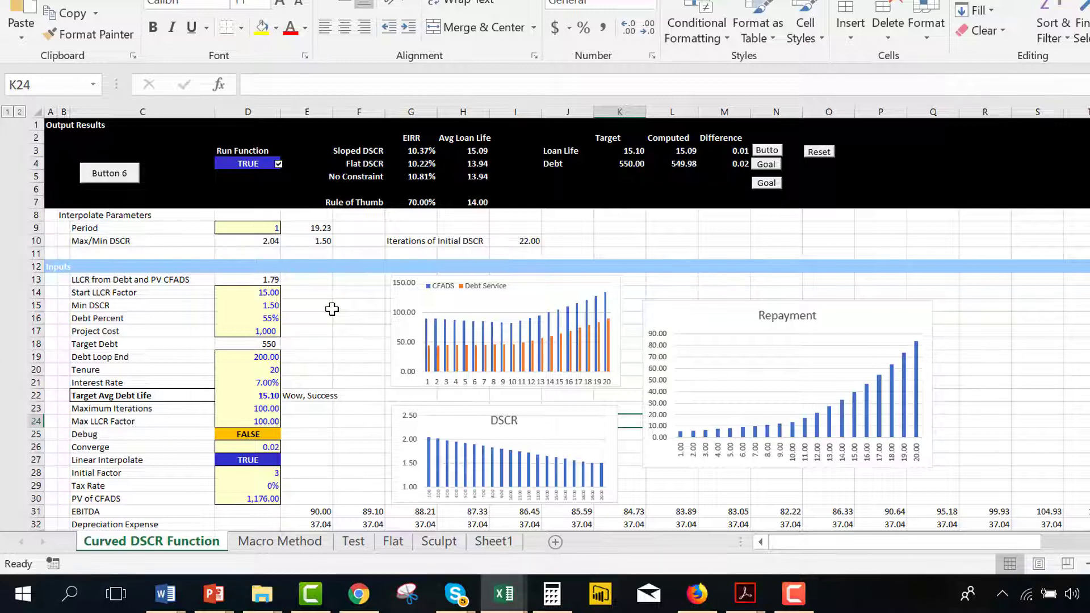
{"action": "left_click", "coordinate": [298, 291]}
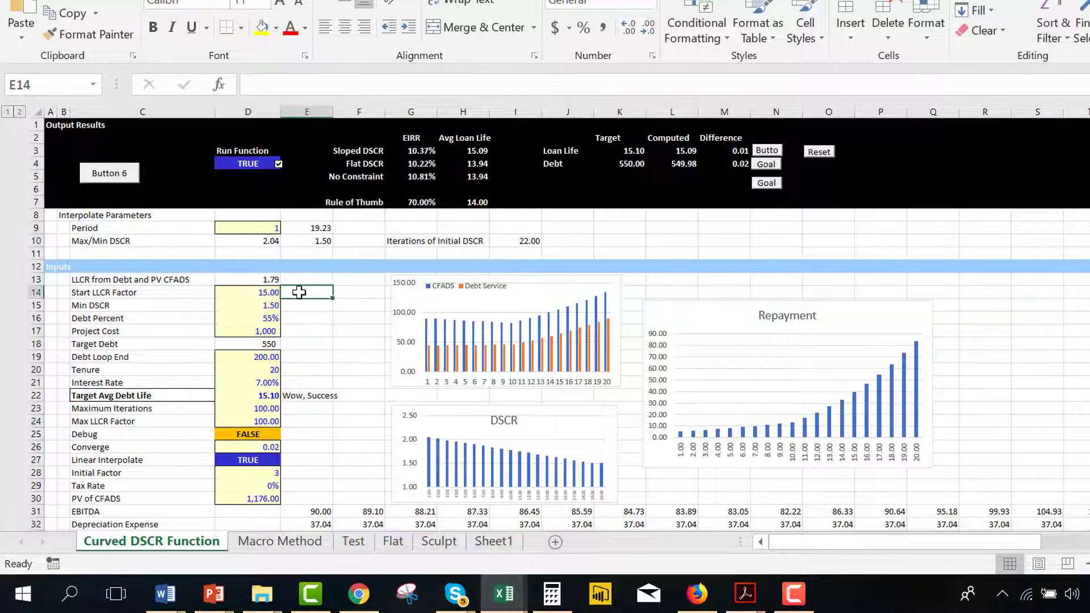
{"action": "key", "text": "Left"}
{"action": "key", "text": "Up"}
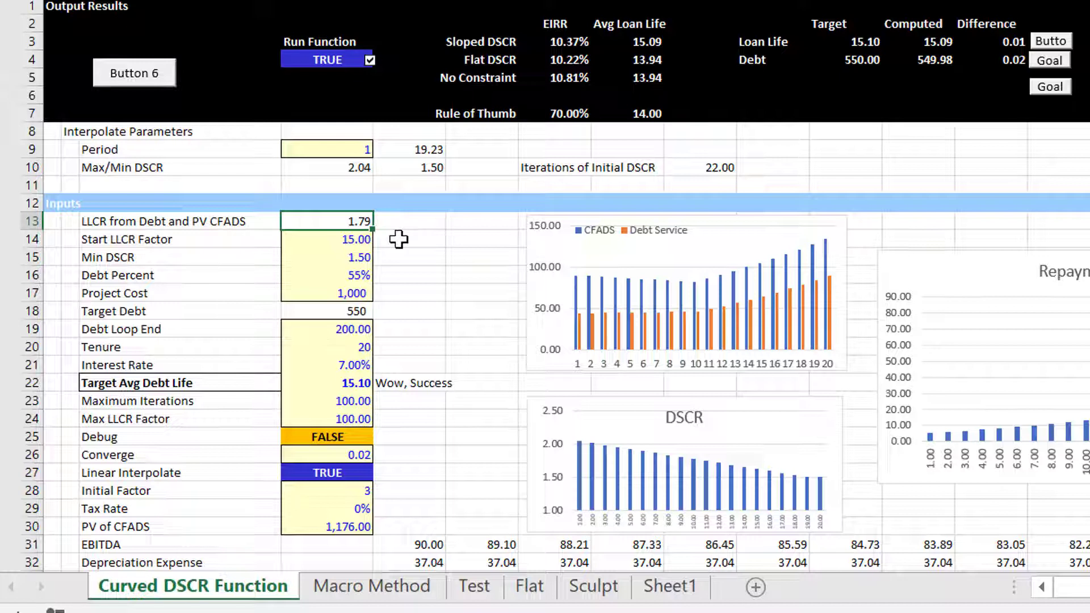
Inspect the EIRR results for the Flat DSCR and No Constraint cases in the Output Results.
{"action": "left_click", "coordinate": [439, 60]}
{"action": "key", "text": "Right"}
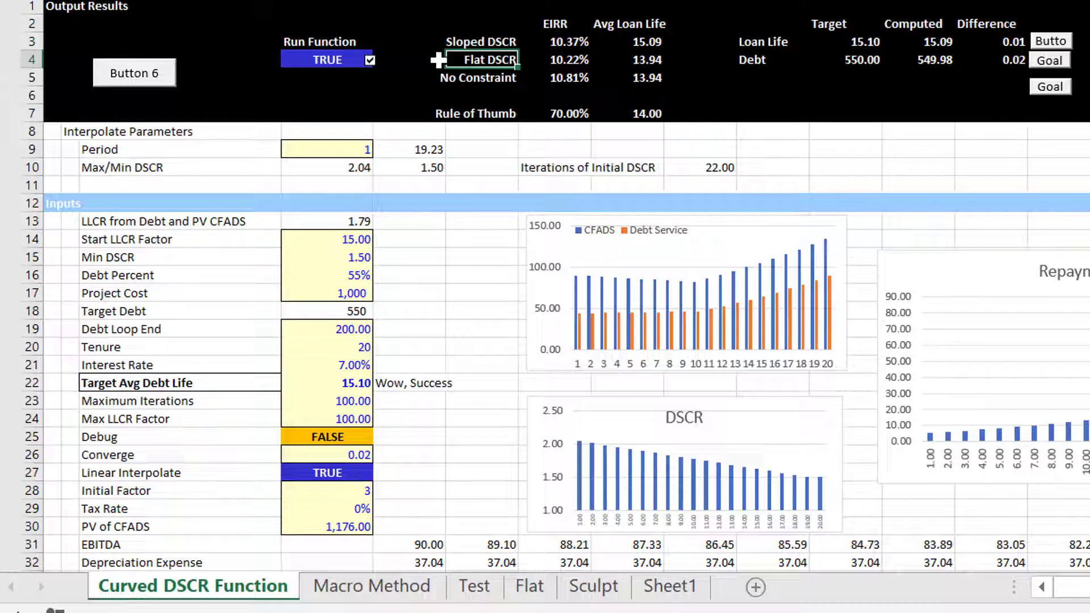
{"action": "key", "text": "Right"}
{"action": "key", "text": "Down"}
Examine the Tax Rate and PV of CFADS values at the end of the Inputs section.
{"action": "key", "text": "Down"}
{"action": "key", "text": "Down"}
{"action": "key", "text": "Down"}
{"action": "key", "text": "Down"}
{"action": "key", "text": "Down"}
{"action": "key", "text": "Down"}
{"action": "key", "text": "Down"}
{"action": "key", "text": "Down"}
{"action": "key", "text": "Down"}
{"action": "key", "text": "Down"}
{"action": "key", "text": "Down"}
{"action": "key", "text": "Down"}
{"action": "key", "text": "Down"}
{"action": "key", "text": "Down"}
{"action": "key", "text": "Down"}
{"action": "key", "text": "Down"}
{"action": "key", "text": "Down"}
{"action": "key", "text": "Down"}
{"action": "key", "text": "Down"}
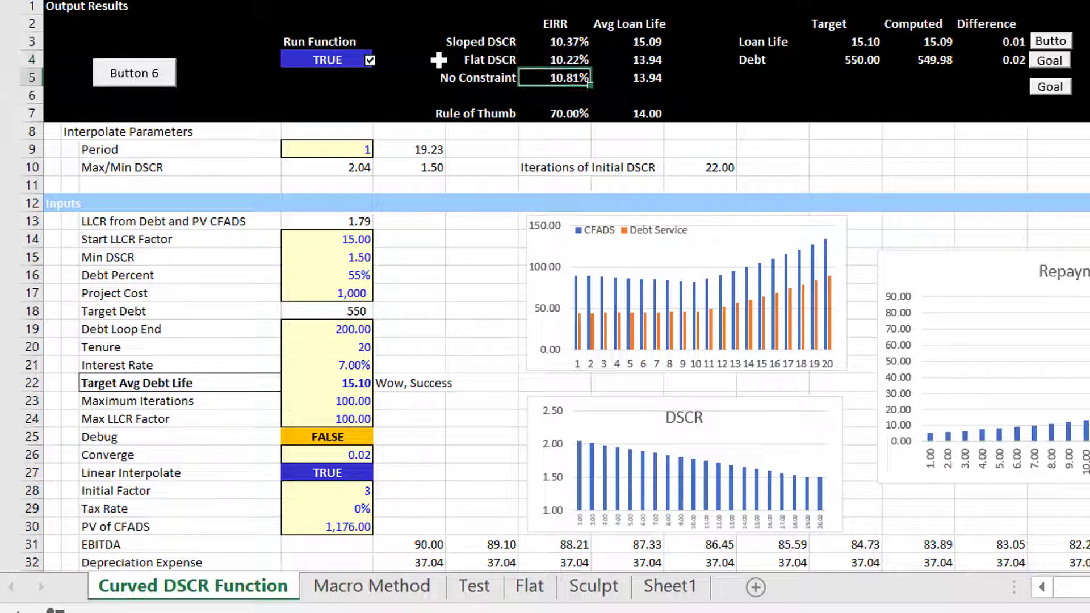
{"action": "key", "text": "Down"}
{"action": "key", "text": "Left"}
{"action": "key", "text": "Left"}
{"action": "key", "text": "Up"}
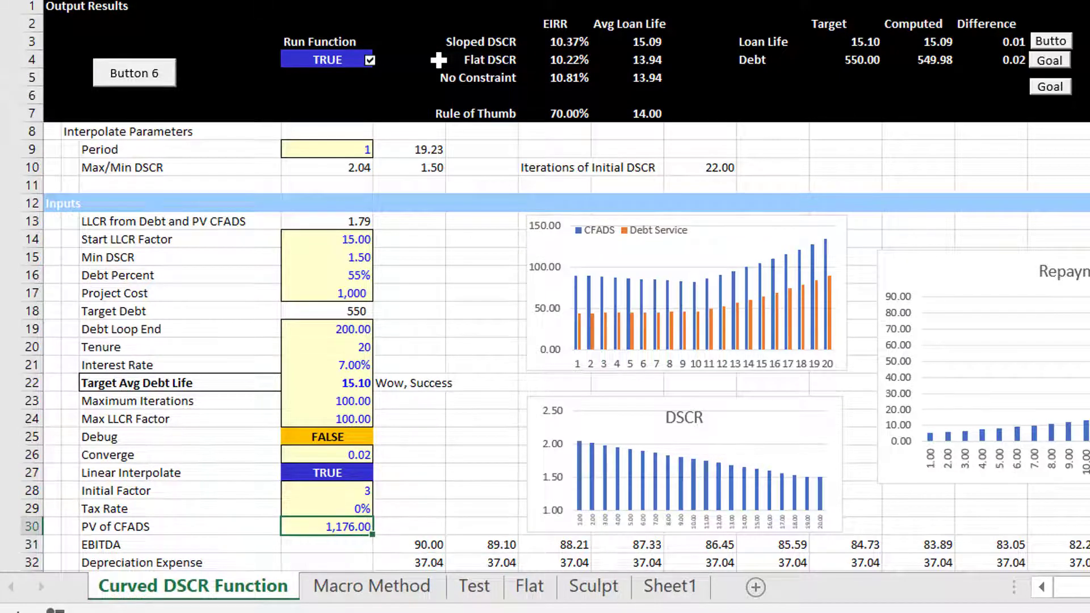
{"action": "key", "text": "Up"}
{"action": "key", "text": "Down"}
{"action": "key", "text": "Down"}
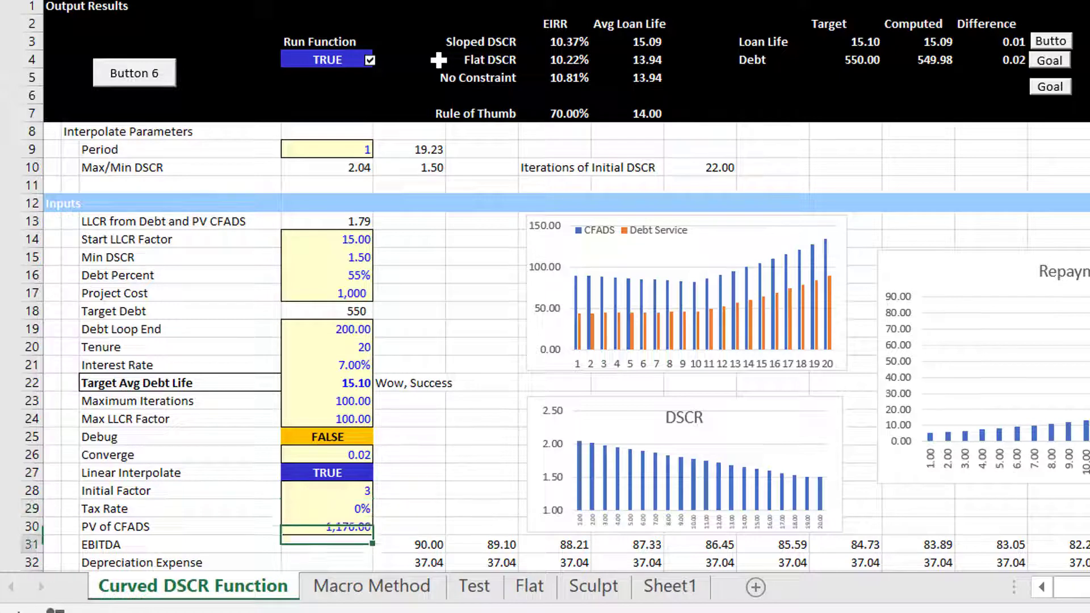
{"action": "key", "text": "Up"}
{"action": "key", "text": "Up"}
{"action": "key", "text": "Right"}
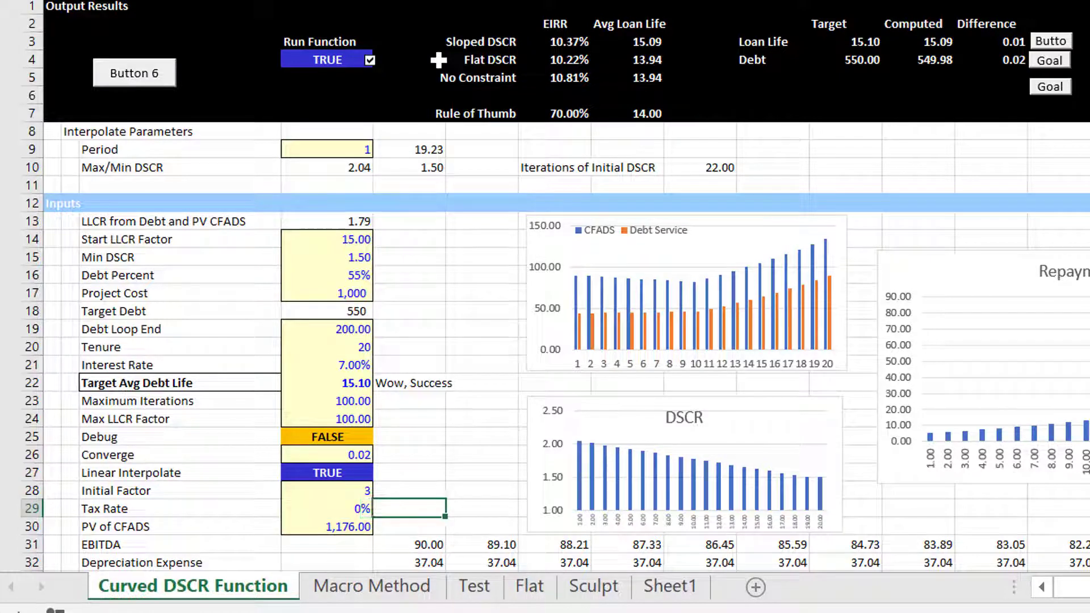
{"action": "key", "text": "Left"}
{"action": "key", "text": "Right"}
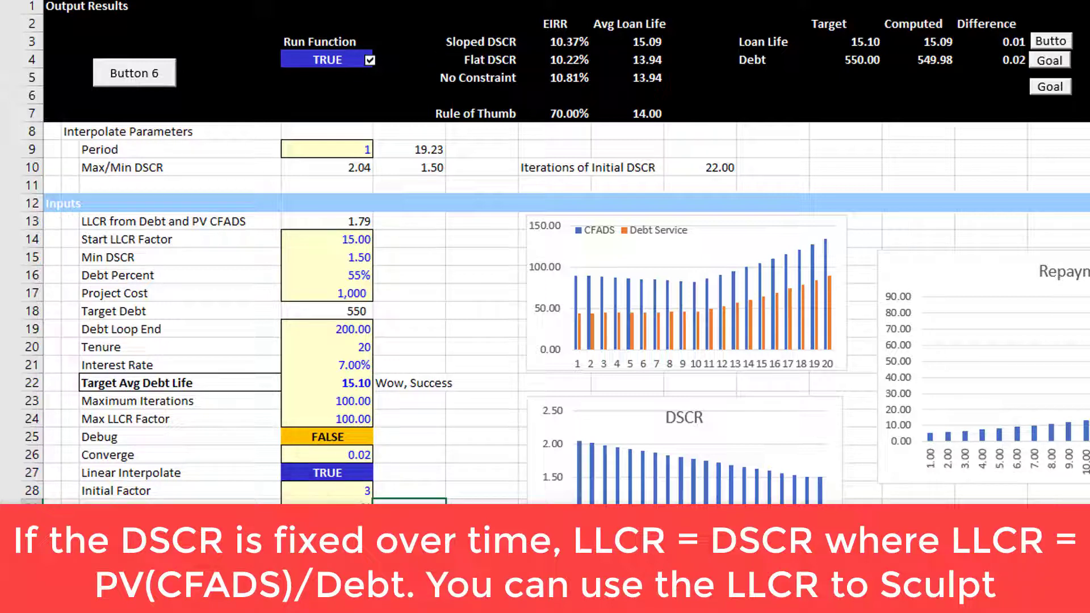
Compare the LLCR, Start LLCR Factor and Min DSCR inputs with the DSCR chart, and check the Initial Factor.
{"action": "left_click", "coordinate": [452, 261]}
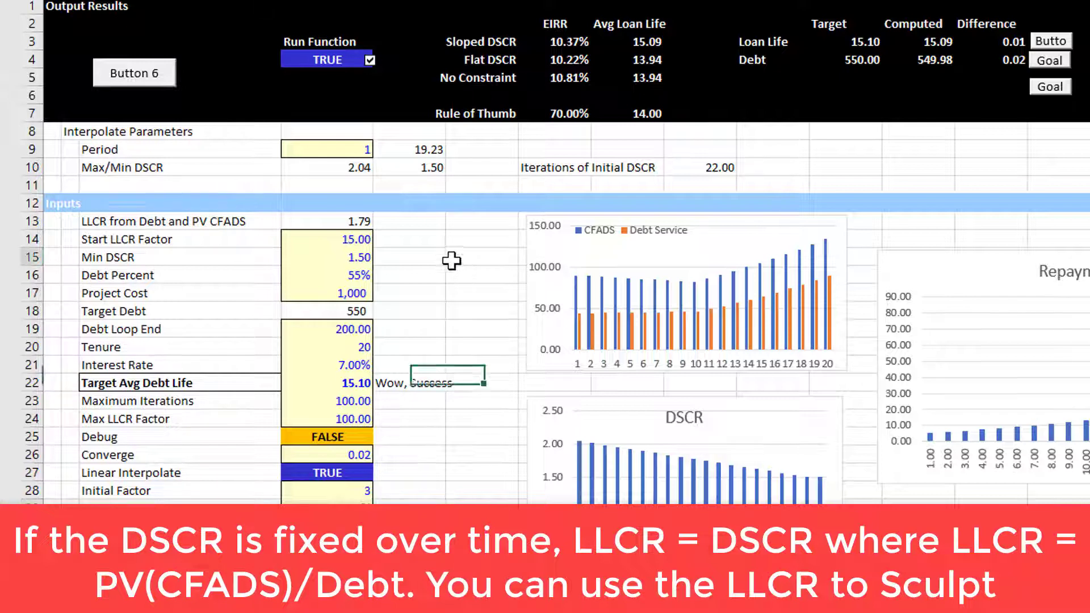
{"action": "key", "text": "Left"}
{"action": "key", "text": "Left"}
{"action": "key", "text": "Up"}
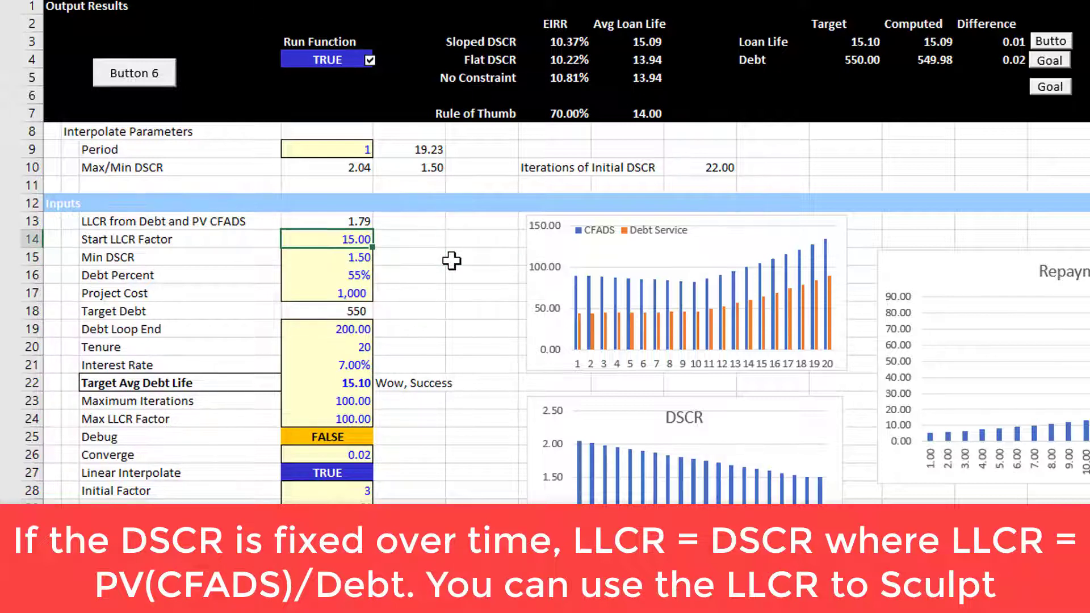
{"action": "key", "text": "Down"}
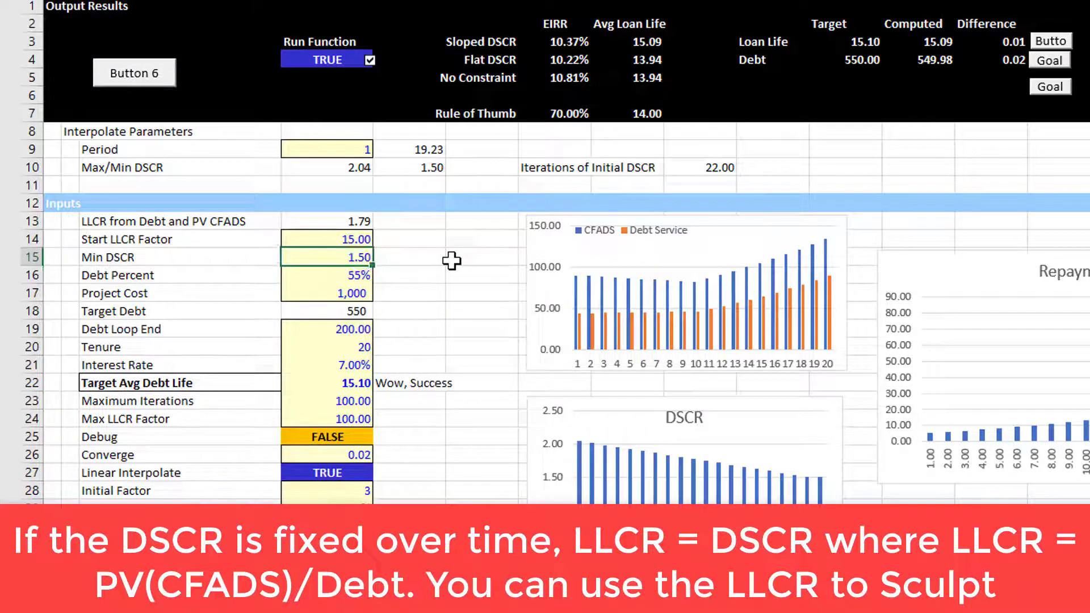
{"action": "key", "text": "Up"}
{"action": "key", "text": "Up"}
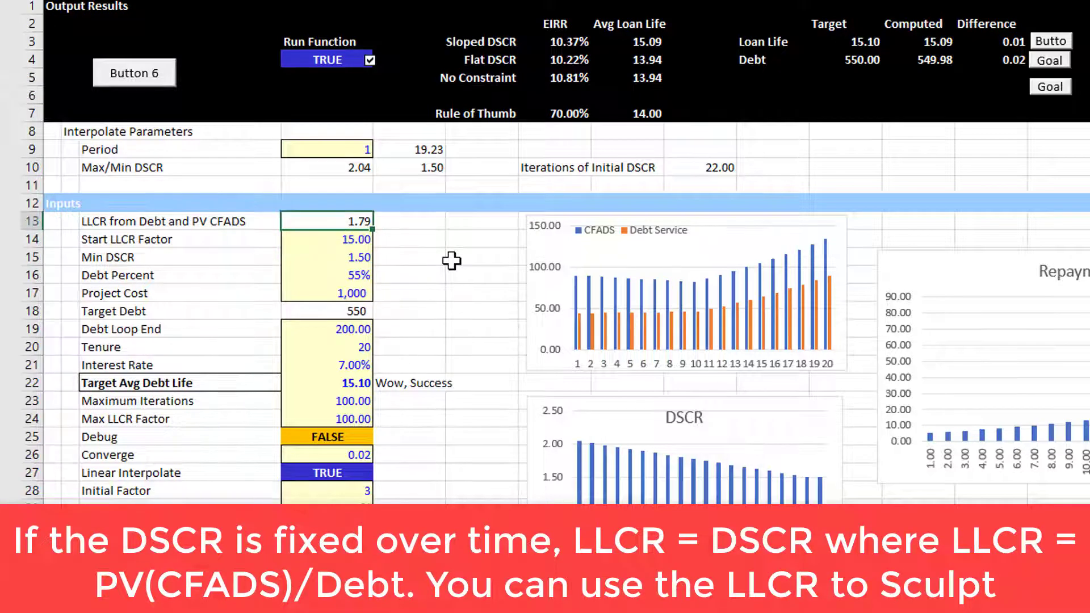
{"action": "key", "text": "Down"}
{"action": "key", "text": "Down"}
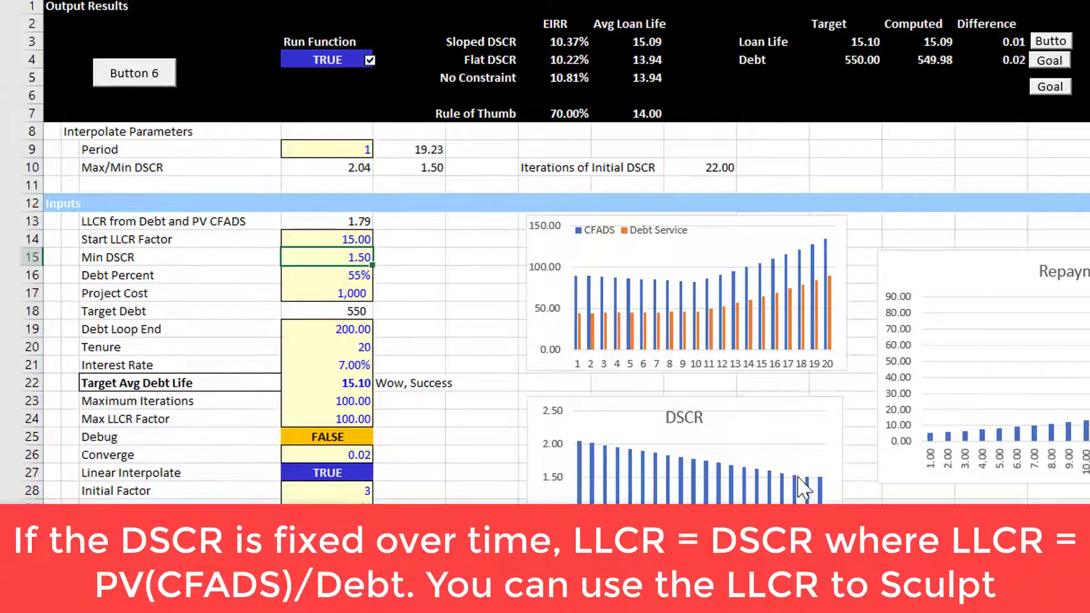
{"action": "mouse_move", "coordinate": [828, 489]}
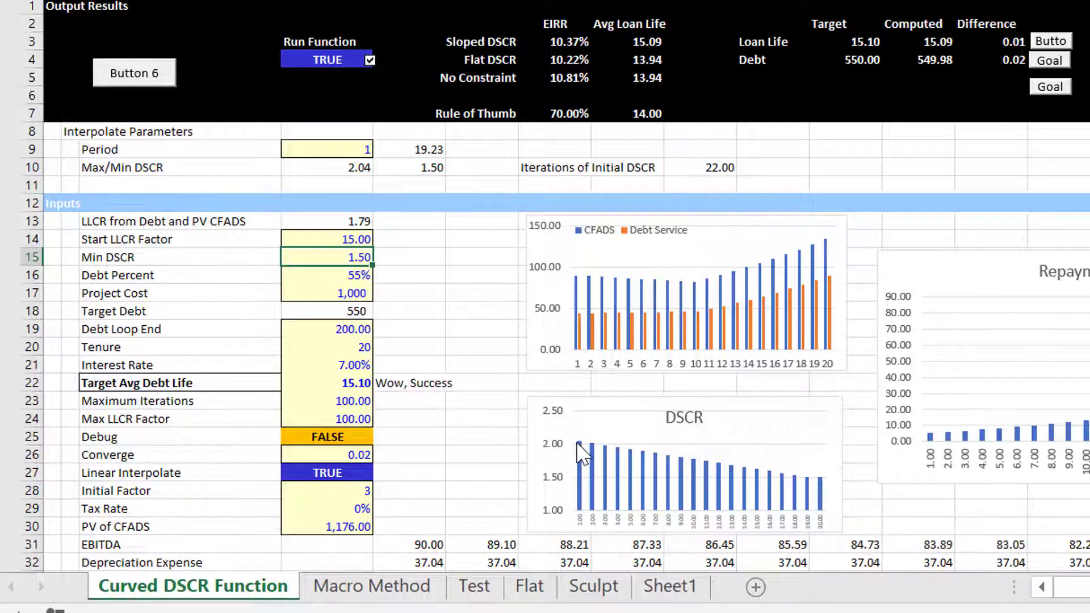
{"action": "left_click", "coordinate": [444, 466]}
{"action": "key", "text": "Down"}
{"action": "key", "text": "Down"}
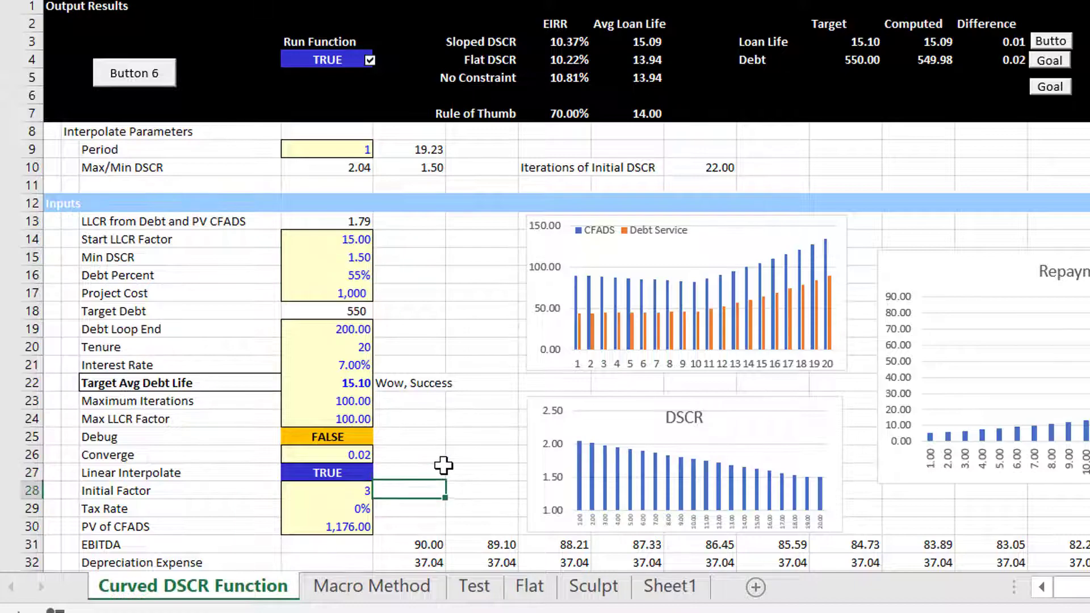
Examine the Target Debt Service section, including the DSCR Target from Interpolate row and the PV of Debt Service.
{"action": "key", "text": "Down"}
{"action": "key", "text": "Down"}
{"action": "key", "text": "Down"}
{"action": "key", "text": "Down"}
{"action": "key", "text": "Down"}
{"action": "key", "text": "Down"}
{"action": "key", "text": "Down"}
{"action": "key", "text": "Down"}
{"action": "key", "text": "Down"}
{"action": "key", "text": "Down"}
{"action": "key", "text": "Down"}
{"action": "key", "text": "Down"}
{"action": "key", "text": "Down"}
{"action": "key", "text": "Down"}
{"action": "key", "text": "Down"}
{"action": "key", "text": "Down"}
{"action": "key", "text": "Down"}
{"action": "key", "text": "Down"}
{"action": "key", "text": "Down"}
{"action": "key", "text": "Down"}
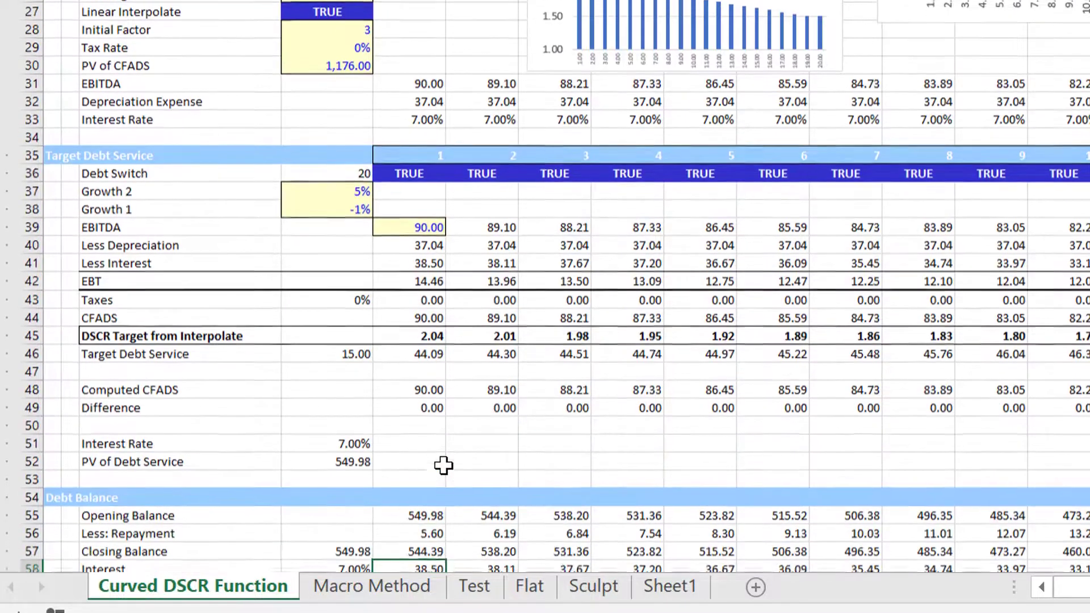
Examine the Debt Balance section, including the average loan life calculations and the closing balance.
{"action": "key", "text": "Down"}
{"action": "key", "text": "Down"}
{"action": "key", "text": "Down"}
{"action": "key", "text": "Down"}
{"action": "key", "text": "Down"}
{"action": "key", "text": "Down"}
{"action": "key", "text": "Down"}
{"action": "key", "text": "Down"}
{"action": "key", "text": "Down"}
{"action": "key", "text": "Down"}
{"action": "key", "text": "Down"}
{"action": "key", "text": "Up"}
{"action": "key", "text": "Up"}
{"action": "key", "text": "Up"}
{"action": "key", "text": "Up"}
{"action": "key", "text": "Up"}
{"action": "key", "text": "Up"}
{"action": "key", "text": "Up"}
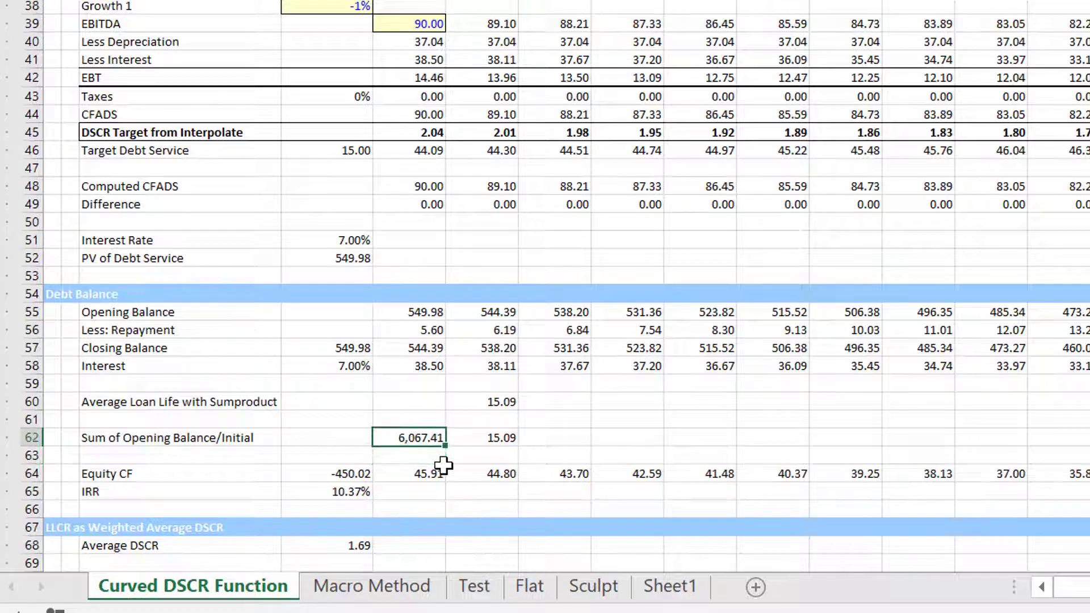
{"action": "key", "text": "Up"}
{"action": "key", "text": "Up"}
{"action": "key", "text": "Up"}
{"action": "key", "text": "Up"}
{"action": "key", "text": "Up"}
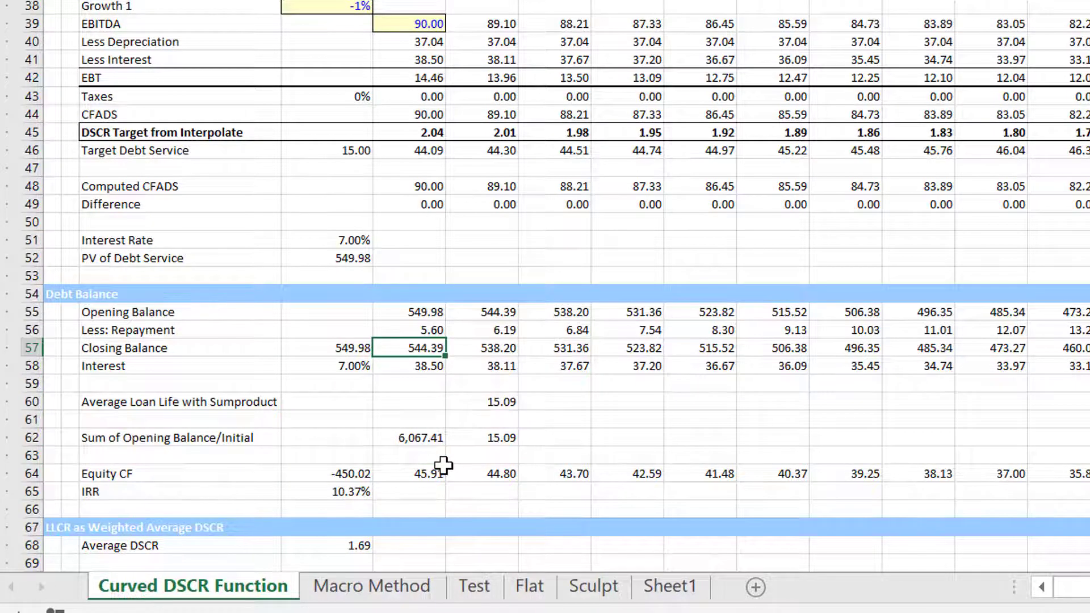
Return to the Output Results and inspect the EIRR values of the Sloped DSCR, Flat DSCR and No Constraint cases.
{"action": "key", "text": "Left"}
{"action": "key", "text": "Page_Up"}
{"action": "key", "text": "Up"}
{"action": "key", "text": "Up"}
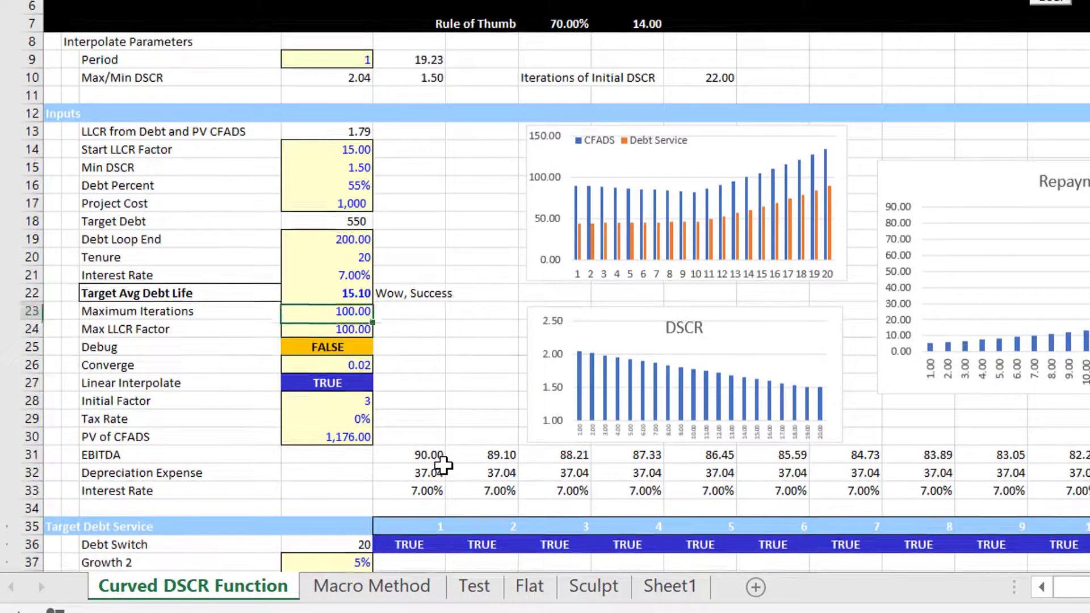
{"action": "key", "text": "Up"}
{"action": "key", "text": "Up"}
{"action": "key", "text": "Up"}
{"action": "key", "text": "Up"}
{"action": "key", "text": "Up"}
{"action": "key", "text": "Up"}
{"action": "key", "text": "Up"}
{"action": "key", "text": "Up"}
{"action": "key", "text": "Up"}
{"action": "key", "text": "Up"}
{"action": "key", "text": "Up"}
{"action": "key", "text": "Up"}
{"action": "key", "text": "Up"}
{"action": "key", "text": "Up"}
{"action": "key", "text": "Up"}
{"action": "key", "text": "Up"}
{"action": "key", "text": "Up"}
{"action": "key", "text": "Up"}
{"action": "key", "text": "Up"}
{"action": "key", "text": "Up"}
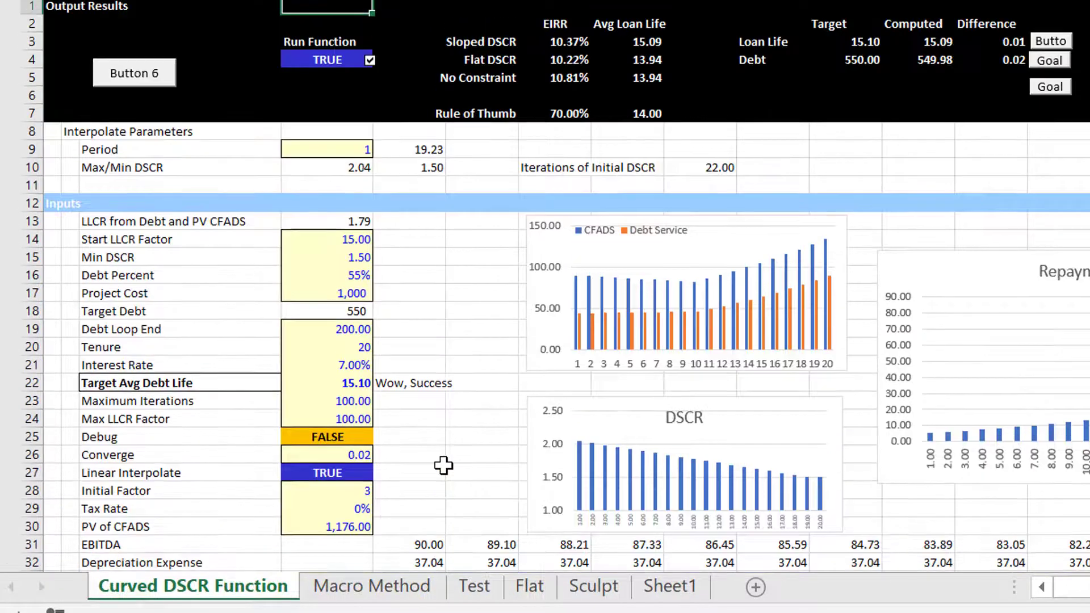
{"action": "key", "text": "Down"}
{"action": "key", "text": "Down"}
{"action": "key", "text": "Down"}
{"action": "key", "text": "Right"}
{"action": "key", "text": "Right"}
{"action": "key", "text": "Right"}
{"action": "key", "text": "Down"}
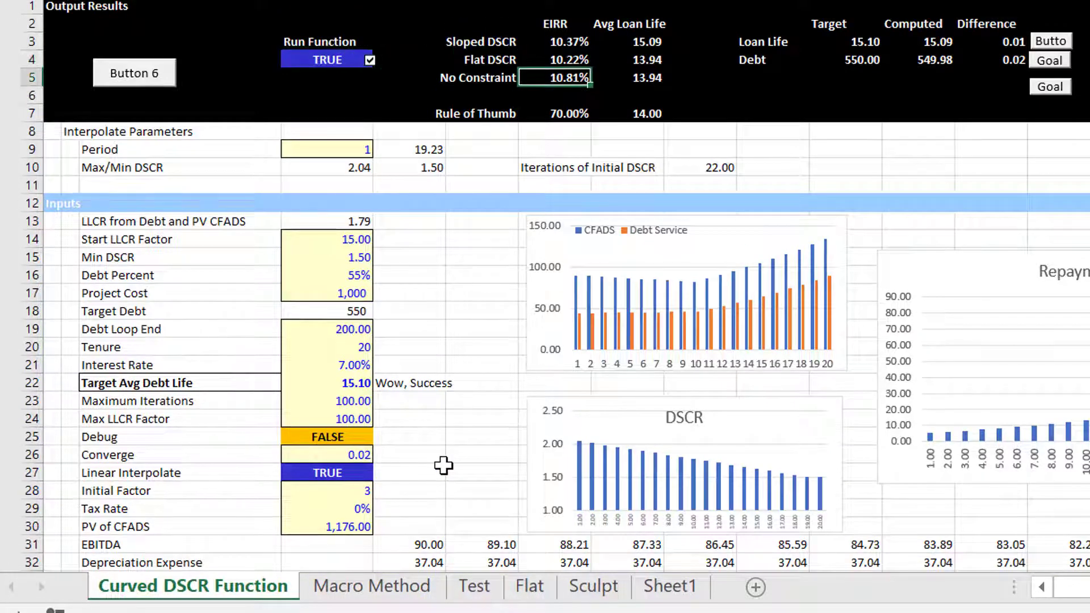
Compare the Target and Computed values for Debt and Loan Life in the Output Results.
{"action": "key", "text": "Right"}
{"action": "key", "text": "Right"}
{"action": "key", "text": "Right"}
{"action": "key", "text": "Right"}
{"action": "key", "text": "Right"}
{"action": "key", "text": "Up"}
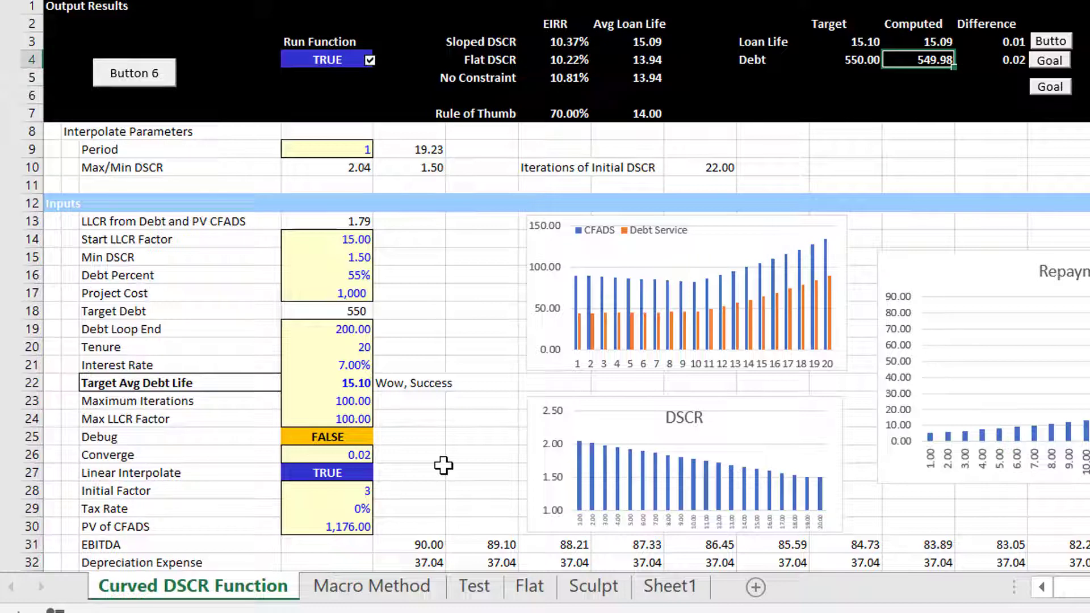
{"action": "key", "text": "Left"}
{"action": "key", "text": "Right"}
{"action": "key", "text": "Left"}
{"action": "key", "text": "Left"}
{"action": "key", "text": "Right"}
{"action": "key", "text": "Right"}
{"action": "key", "text": "Left"}
{"action": "key", "text": "Right"}
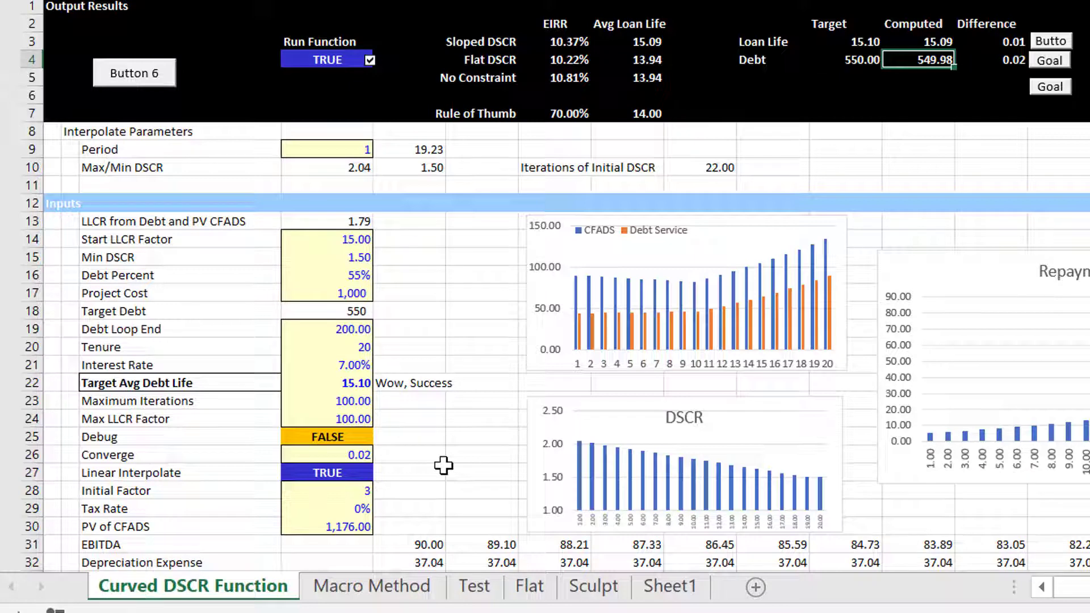
{"action": "key", "text": "Left"}
{"action": "key", "text": "Left"}
{"action": "key", "text": "Down"}
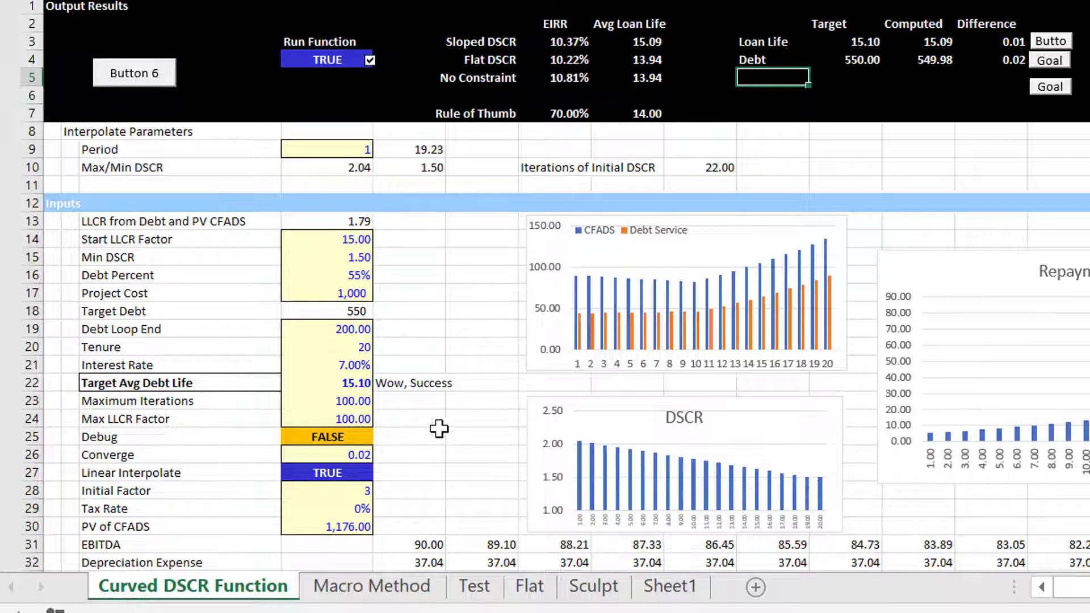
Locate the Target Avg Debt Life value in the Inputs section.
{"action": "left_click", "coordinate": [430, 349]}
{"action": "key", "text": "Down"}
{"action": "key", "text": "Down"}
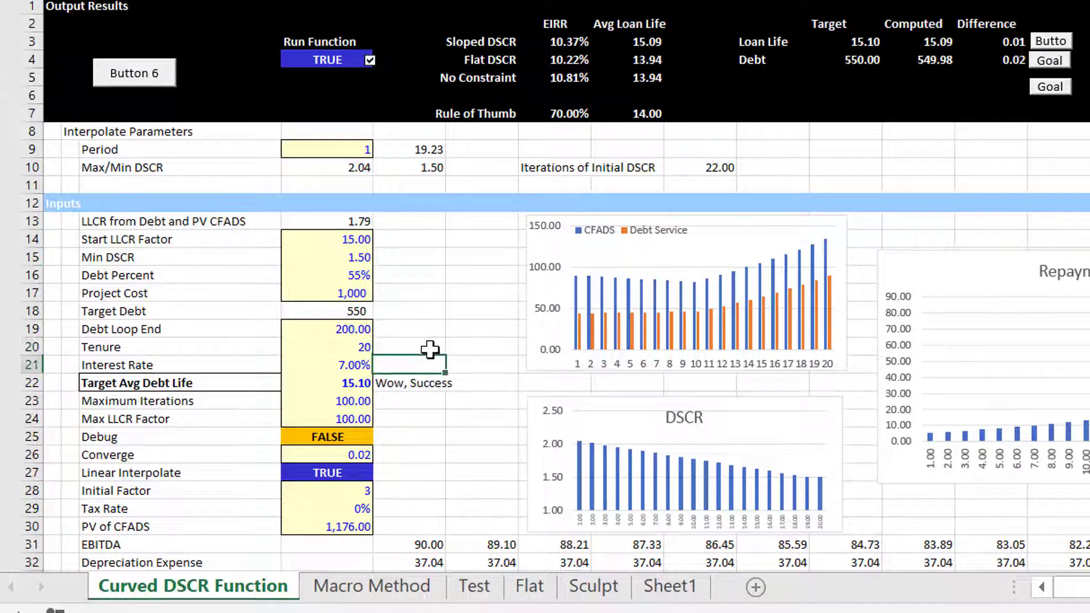
{"action": "key", "text": "Left"}
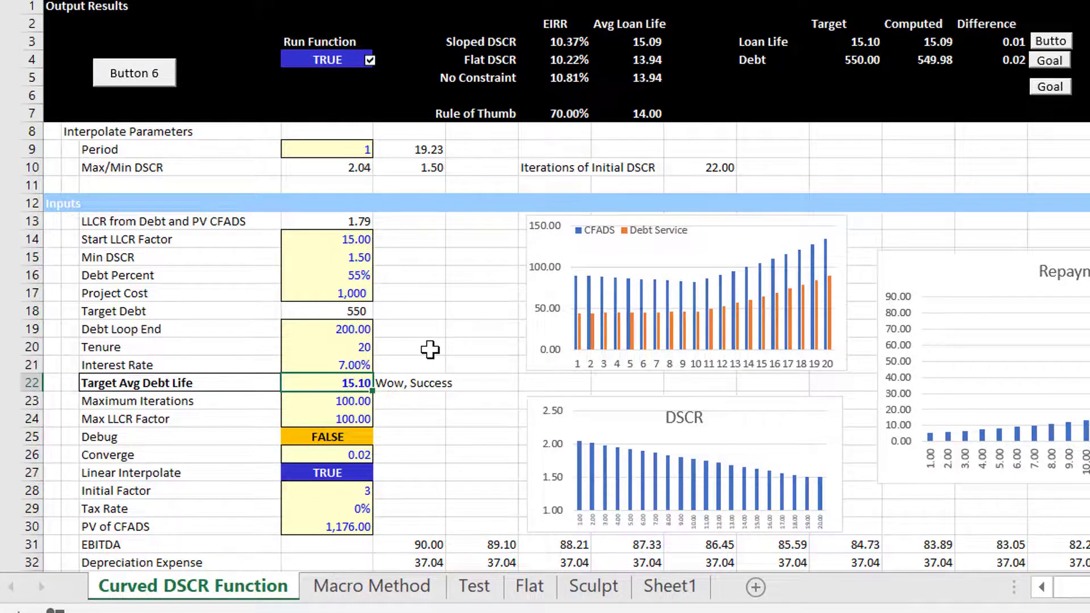
Look through the Debt Balance rows down to the PV Factor in the LLCR as Weighted Average DSCR section.
{"action": "key", "text": "Page_Down"}
{"action": "key", "text": "Down"}
{"action": "key", "text": "Down"}
{"action": "key", "text": "Down"}
{"action": "key", "text": "Down"}
{"action": "key", "text": "Down"}
{"action": "key", "text": "Down"}
{"action": "key", "text": "Down"}
{"action": "key", "text": "Down"}
{"action": "key", "text": "Down"}
{"action": "key", "text": "Down"}
{"action": "key", "text": "Down"}
{"action": "key", "text": "Down"}
{"action": "key", "text": "Down"}
{"action": "key", "text": "Down"}
{"action": "key", "text": "Down"}
{"action": "key", "text": "Down"}
{"action": "key", "text": "Down"}
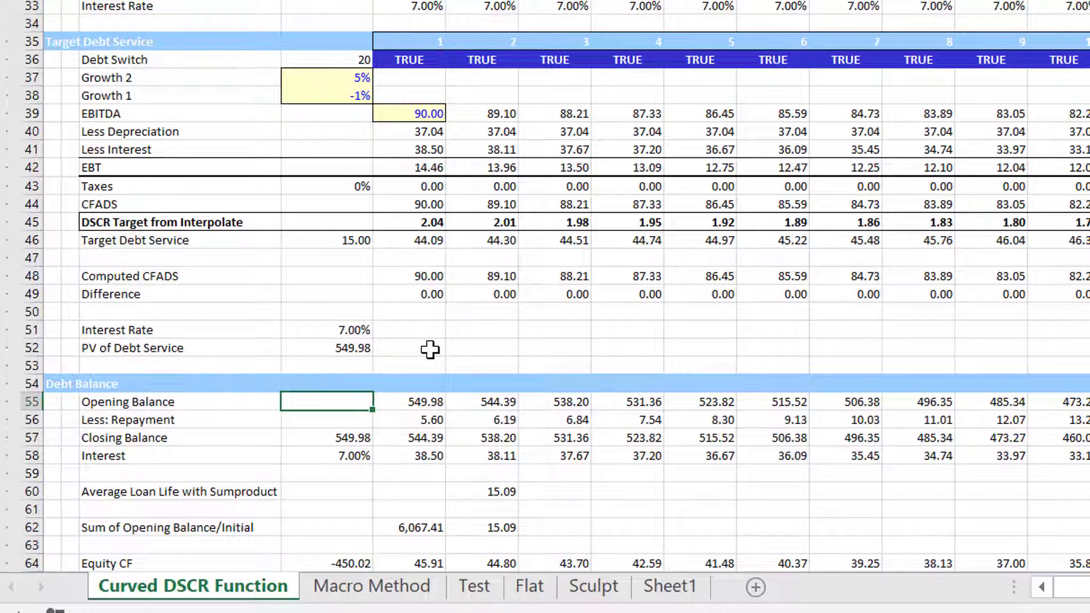
{"action": "key", "text": "Up"}
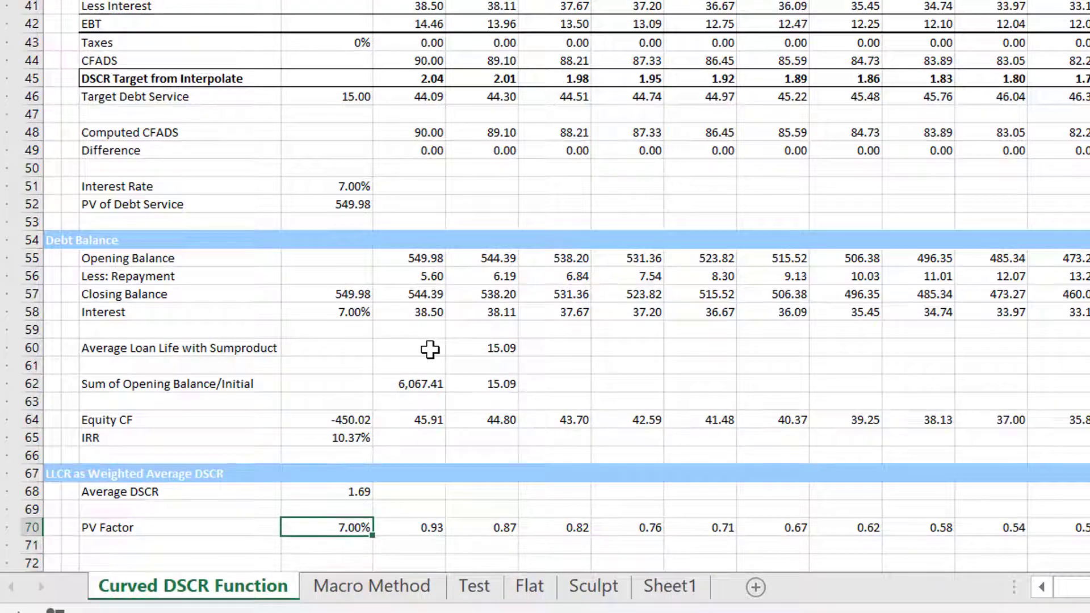
Review the calculation rows from the PV Factor back up to the Tenure input.
{"action": "key", "text": "Down"}
{"action": "key", "text": "Up"}
{"action": "key", "text": "Up"}
{"action": "key", "text": "Up"}
{"action": "key", "text": "Up"}
{"action": "key", "text": "Up"}
{"action": "key", "text": "Up"}
{"action": "key", "text": "Up"}
{"action": "key", "text": "Up"}
{"action": "key", "text": "Up"}
{"action": "key", "text": "Up"}
{"action": "key", "text": "Up"}
{"action": "key", "text": "Up"}
{"action": "key", "text": "Up"}
{"action": "key", "text": "Up"}
{"action": "key", "text": "Up"}
{"action": "key", "text": "Up"}
{"action": "key", "text": "Up"}
{"action": "key", "text": "Up"}
{"action": "key", "text": "Up"}
{"action": "key", "text": "Up"}
{"action": "key", "text": "Up"}
{"action": "key", "text": "Up"}
{"action": "key", "text": "Up"}
{"action": "key", "text": "Up"}
{"action": "key", "text": "Up"}
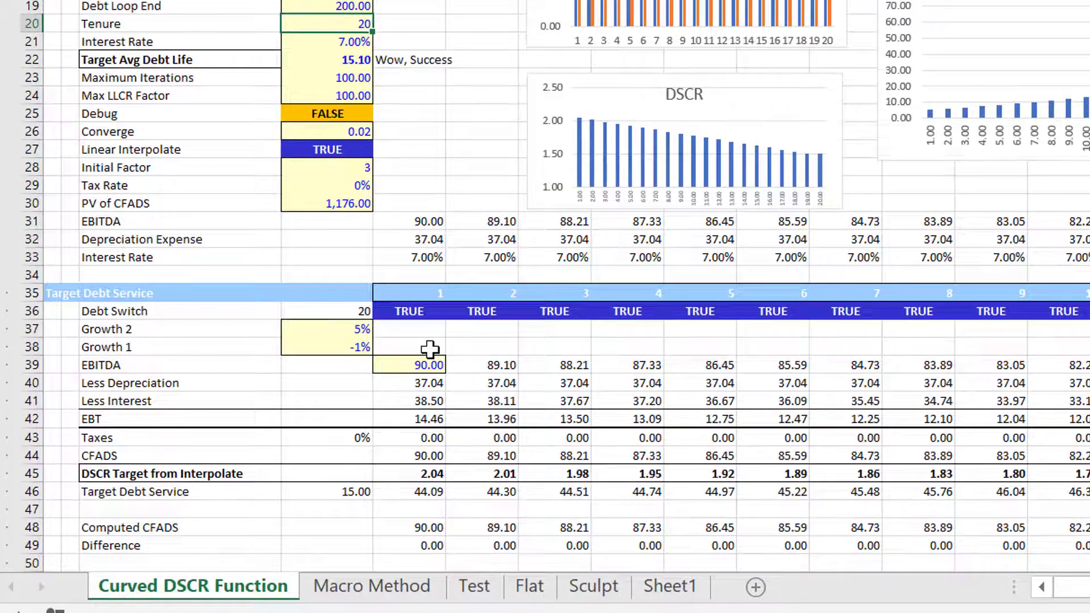
Locate the Average Loan Life with Sumproduct result and compare it with the Sum of Opening Balance/Initial result.
{"action": "key", "text": "Page_Down"}
{"action": "key", "text": "Down"}
{"action": "key", "text": "Down"}
{"action": "key", "text": "Down"}
{"action": "key", "text": "Down"}
{"action": "key", "text": "Down"}
{"action": "key", "text": "Down"}
{"action": "key", "text": "Down"}
{"action": "key", "text": "Down"}
{"action": "key", "text": "Down"}
{"action": "key", "text": "Down"}
{"action": "key", "text": "Down"}
{"action": "key", "text": "Down"}
{"action": "key", "text": "Down"}
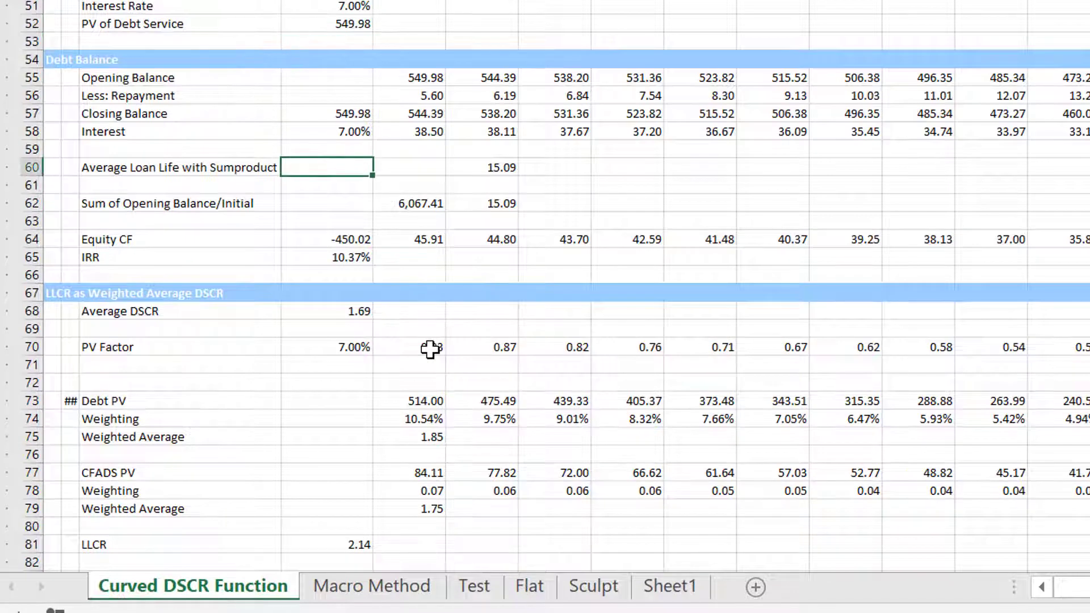
{"action": "key", "text": "Up"}
{"action": "key", "text": "Up"}
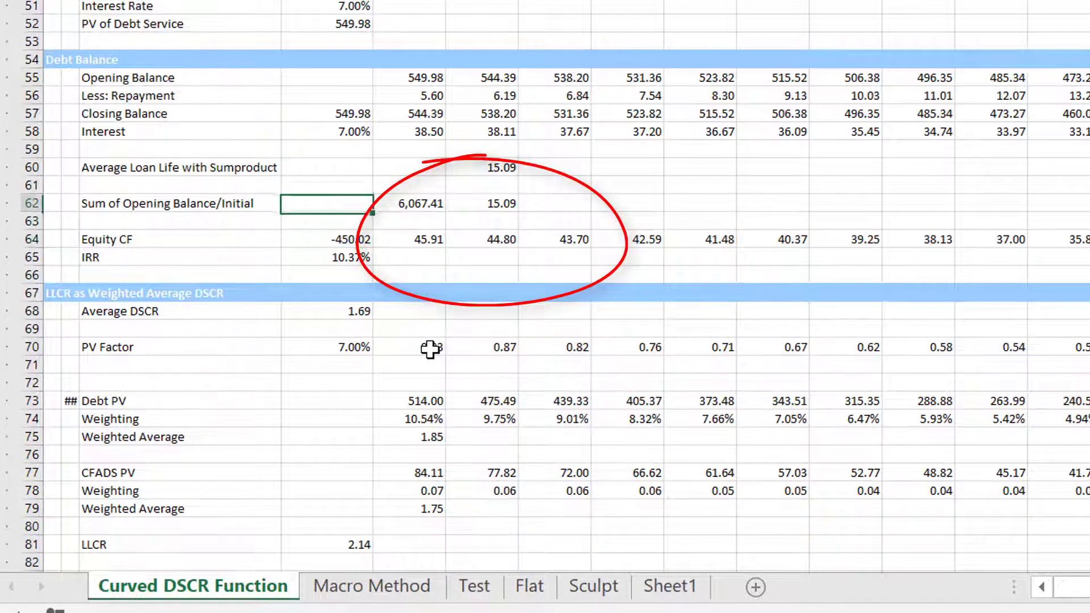
{"action": "key", "text": "Right"}
{"action": "key", "text": "Right"}
{"action": "key", "text": "Up"}
{"action": "key", "text": "Up"}
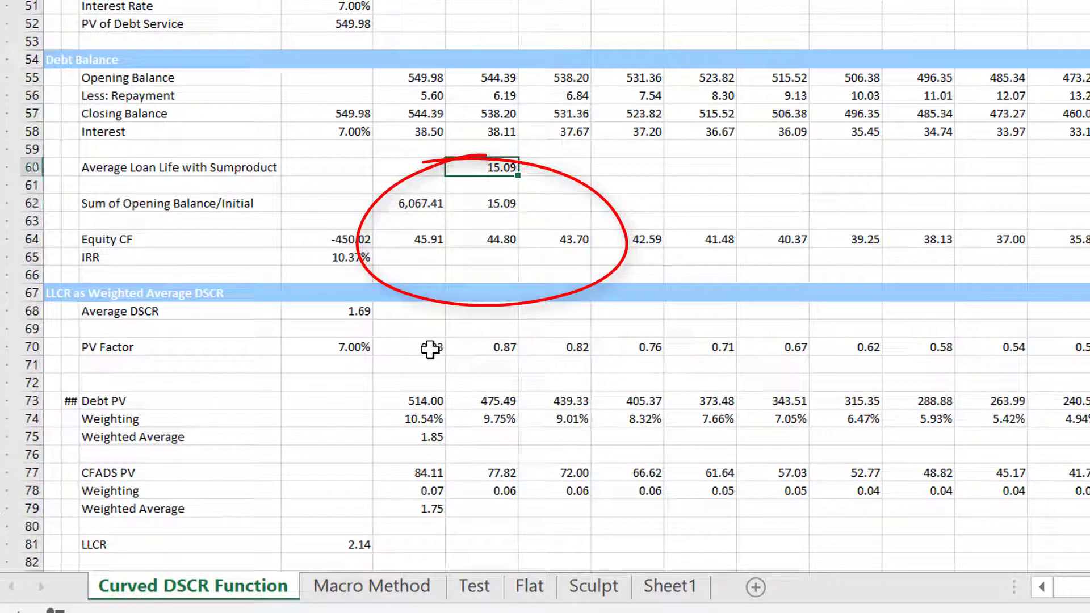
Return to the Output Results section and compare the computed loan life and debt with their targets.
{"action": "key", "text": "Page_Up"}
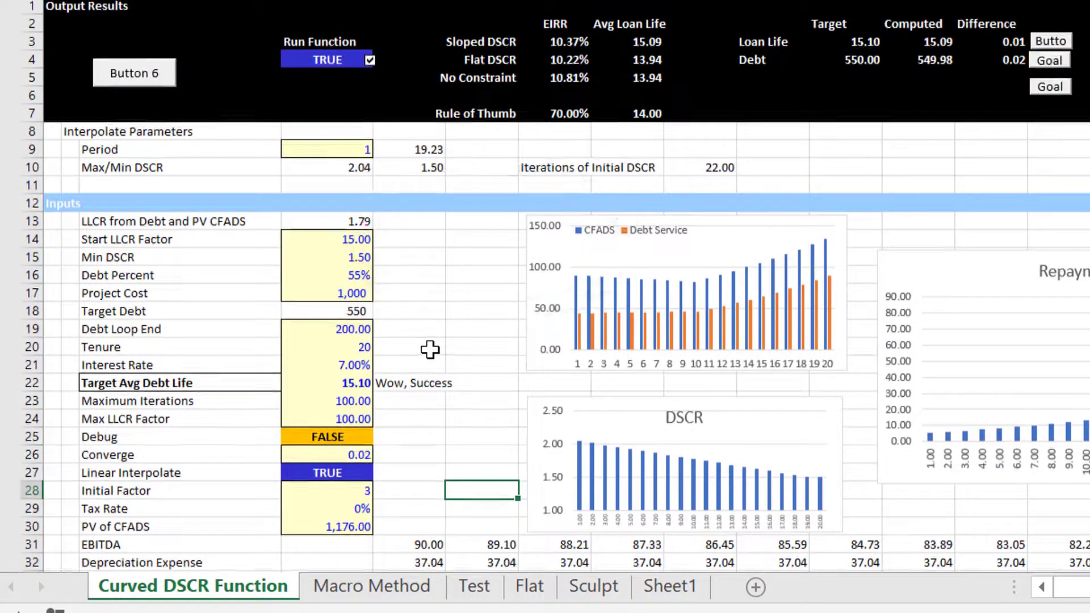
{"action": "left_click", "coordinate": [937, 44]}
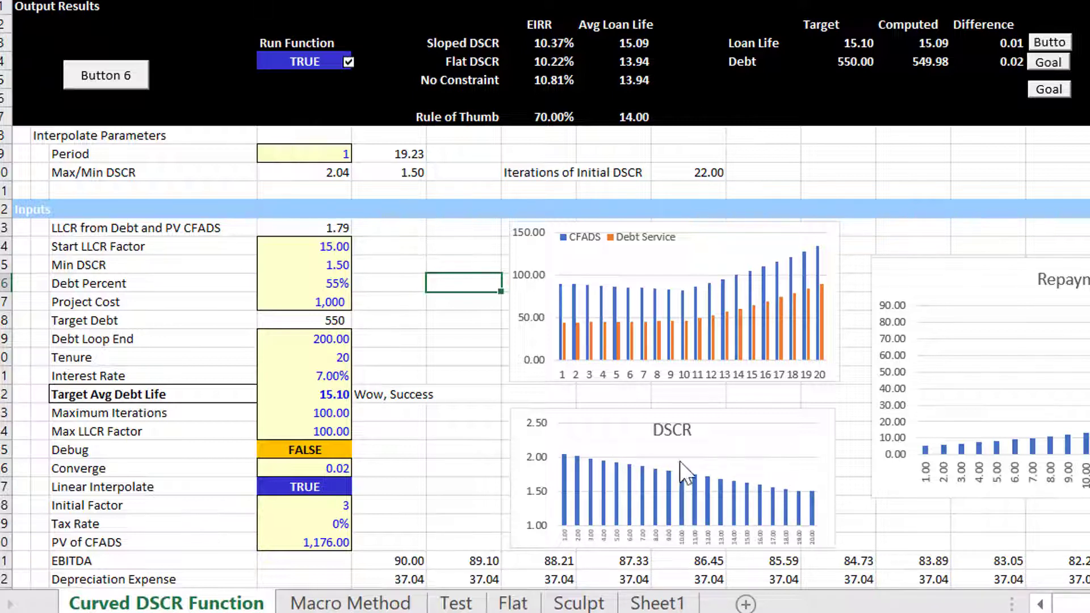
{"action": "left_click", "coordinate": [927, 523]}
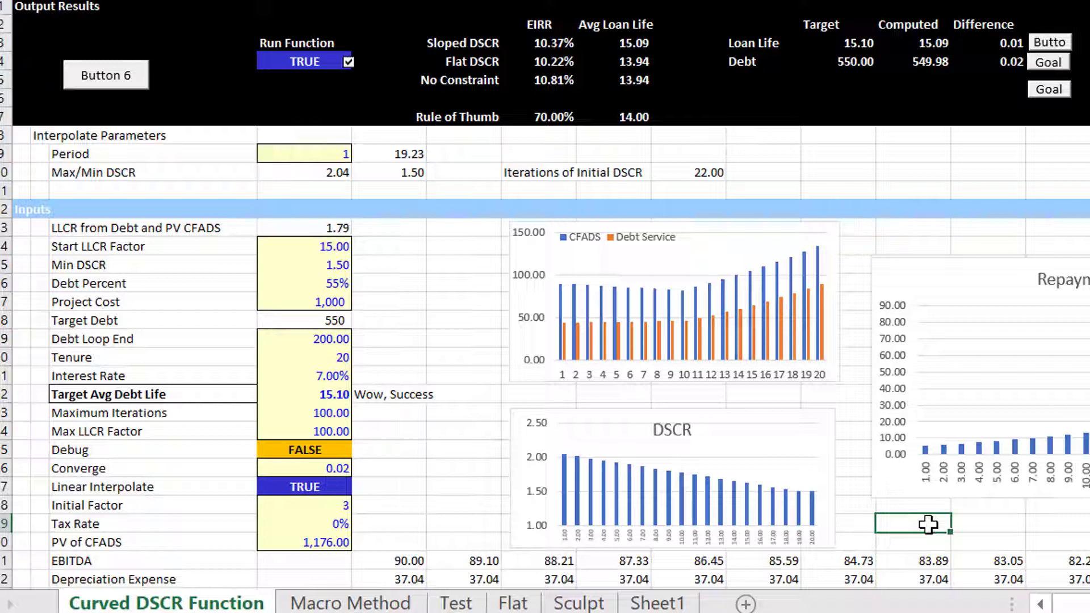
Set the Target Avg Debt Life in the Inputs section to 15.5.
{"action": "left_click", "coordinate": [401, 377]}
{"action": "key", "text": "Down"}
{"action": "key", "text": "Left"}
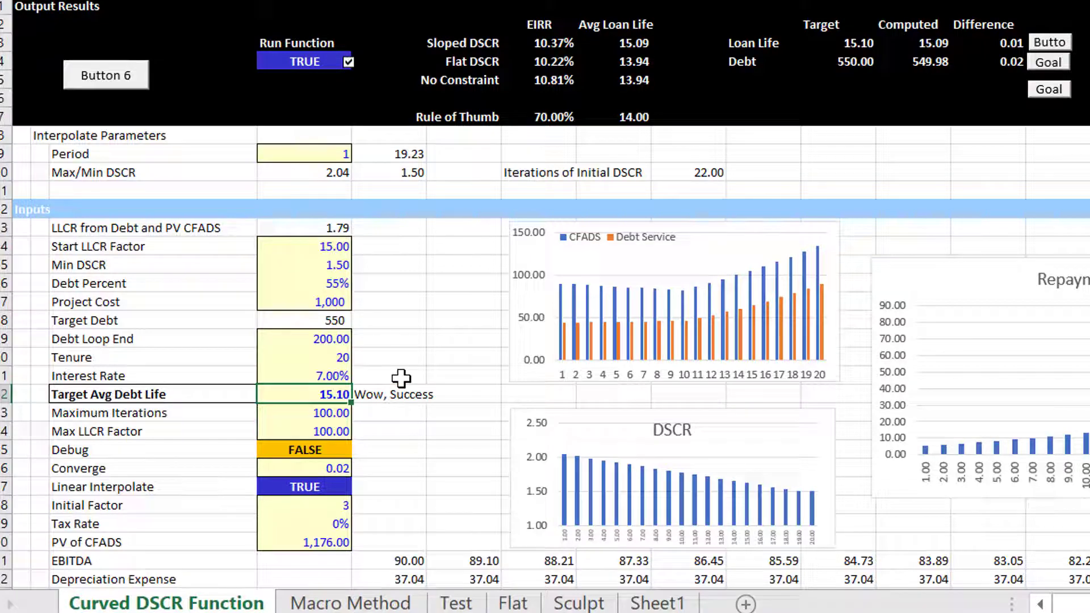
{"action": "type", "text": "15.5"}
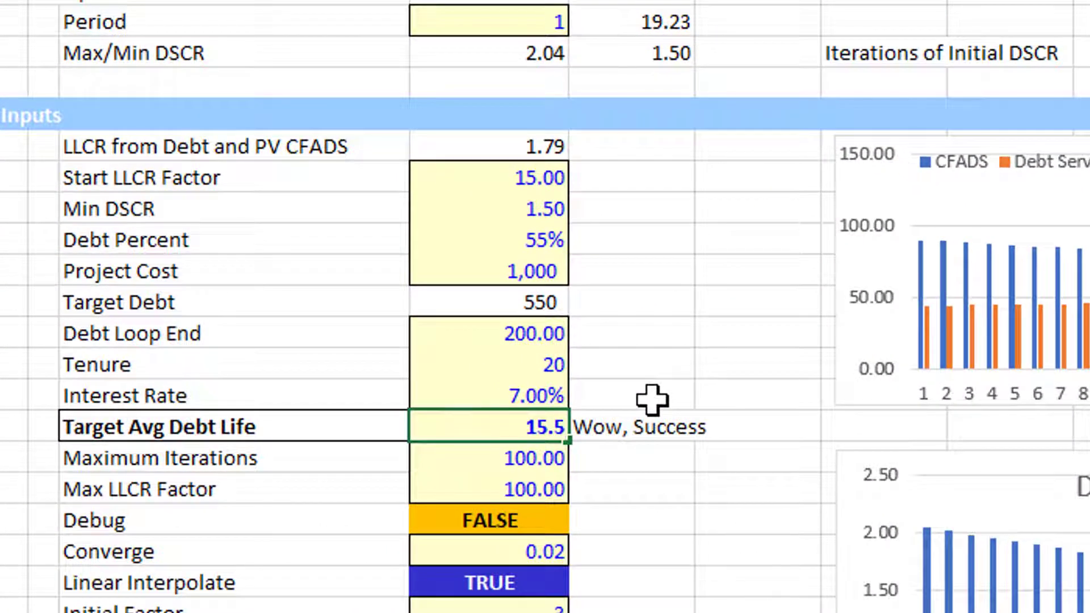
{"action": "key", "text": "Return"}
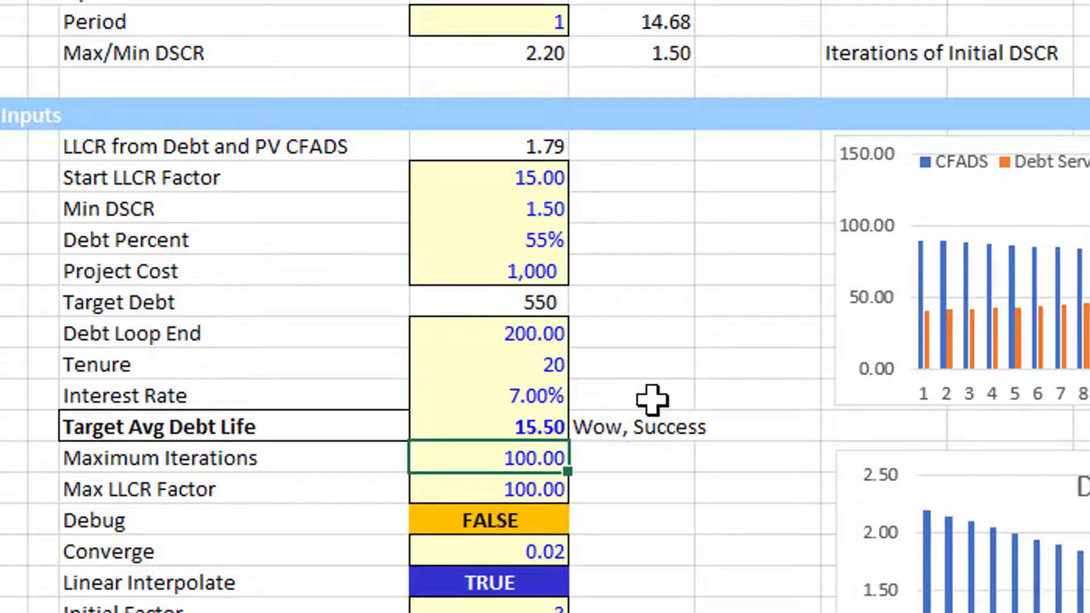
{"action": "key", "text": "Up"}
{"action": "key", "text": "Up"}
{"action": "key", "text": "Up"}
{"action": "key", "text": "Up"}
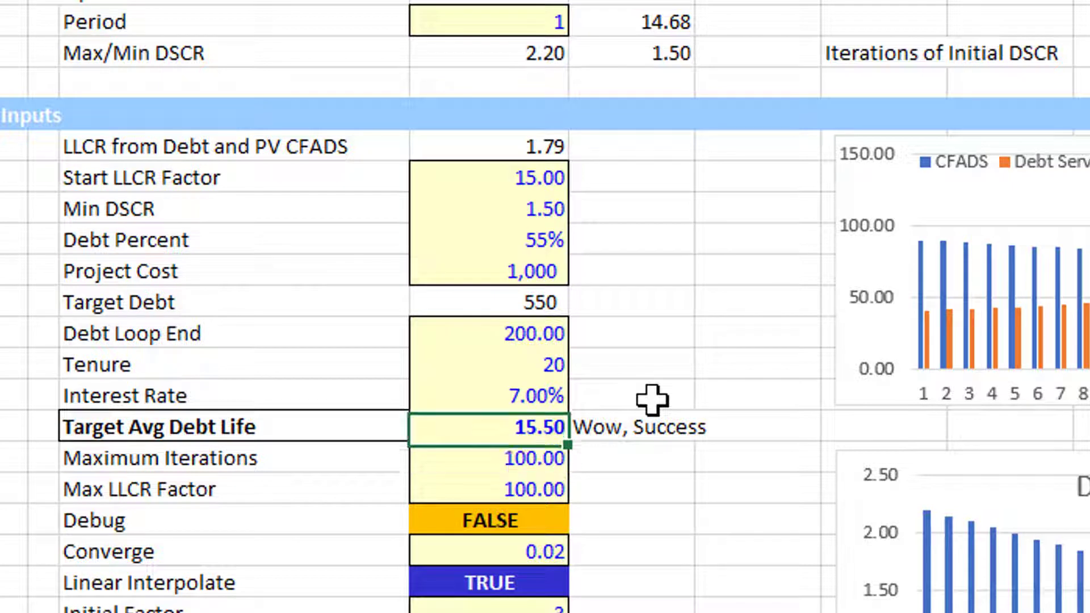
{"action": "key", "text": "Down"}
{"action": "key", "text": "Down"}
{"action": "key", "text": "Down"}
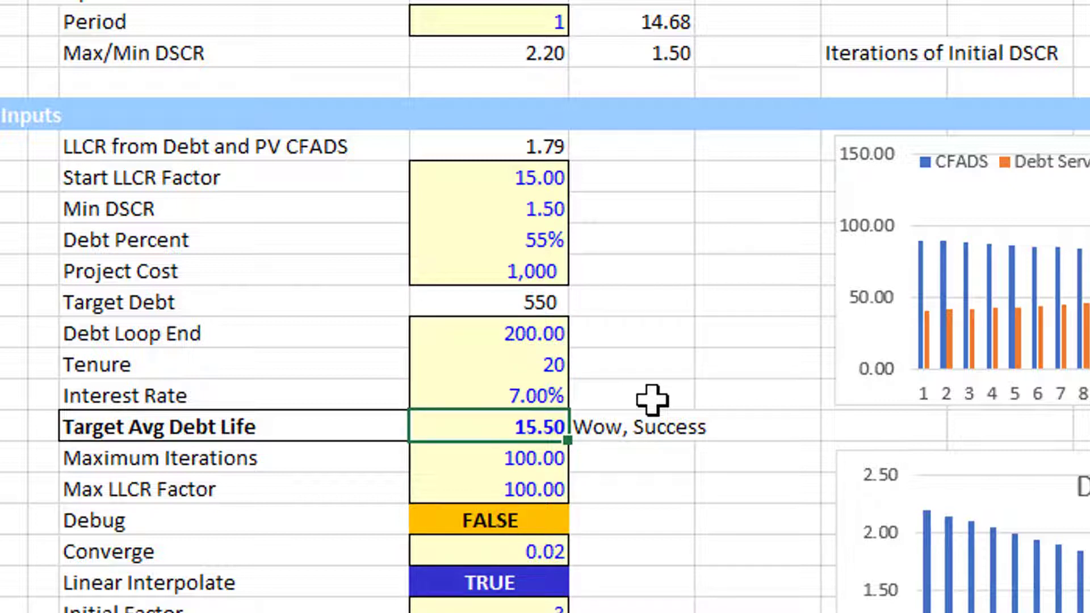
Change the Target Avg Debt Life to 15.1.
{"action": "key", "text": "Right"}
{"action": "key", "text": "Left"}
{"action": "type", "text": "15.1"}
{"action": "key", "text": "Return"}
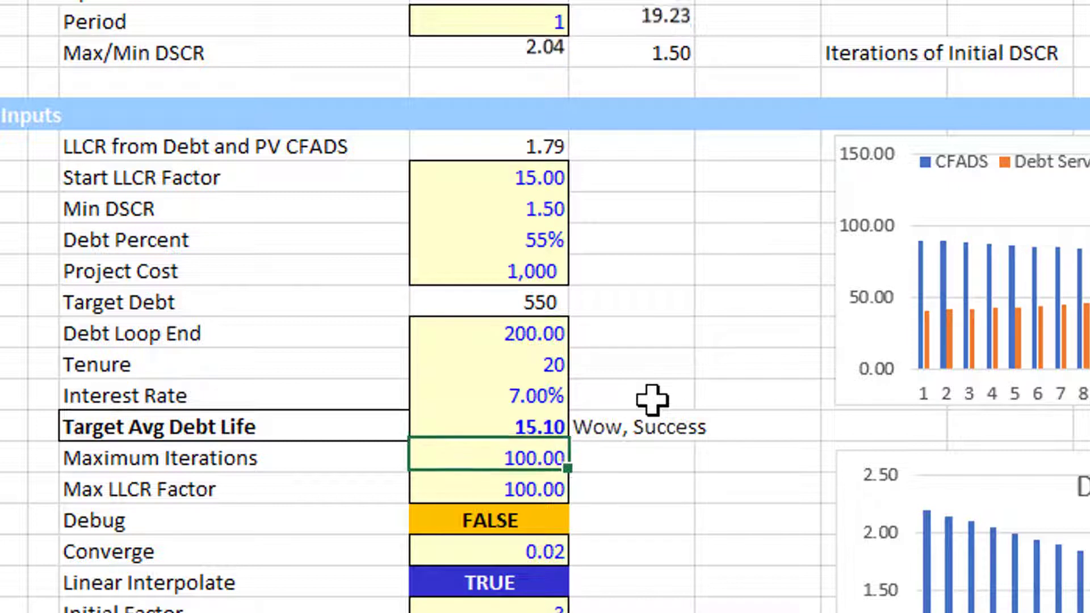
{"action": "key", "text": "Up"}
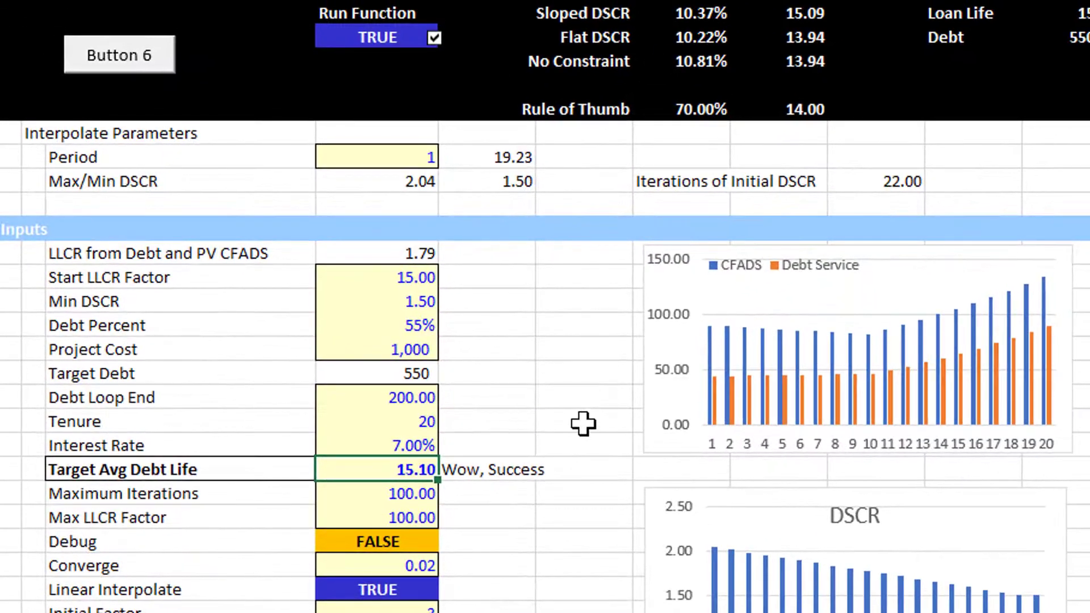
Enter 1.5 as the Target Avg Debt Life and replace it with 15.5.
{"action": "type", "text": "1.5"}
{"action": "key", "text": "Return"}
{"action": "key", "text": "Up"}
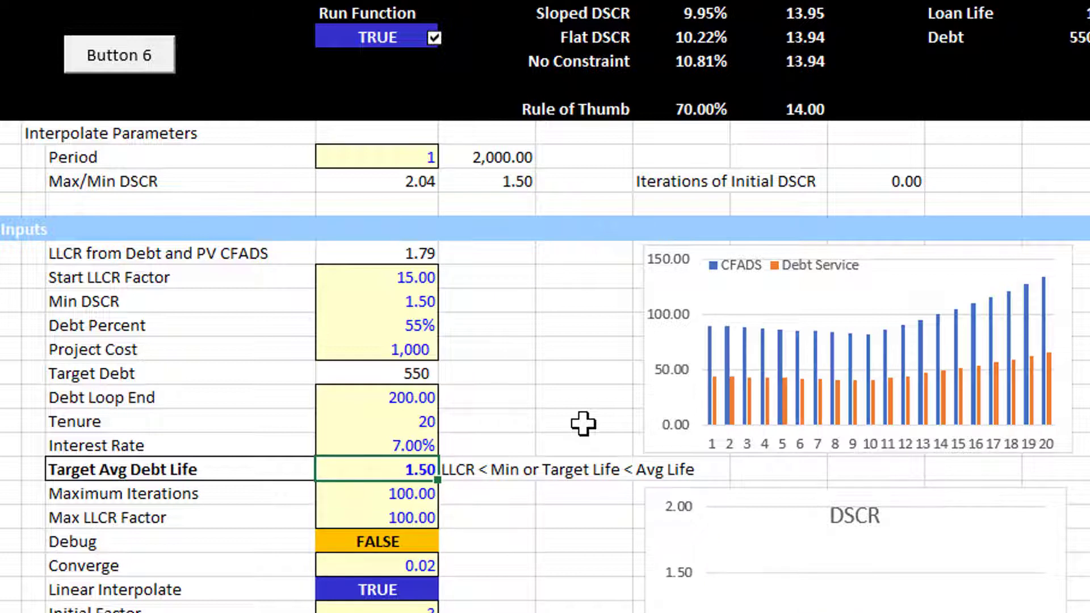
{"action": "type", "text": "15.5"}
{"action": "key", "text": "ctrl+Return"}
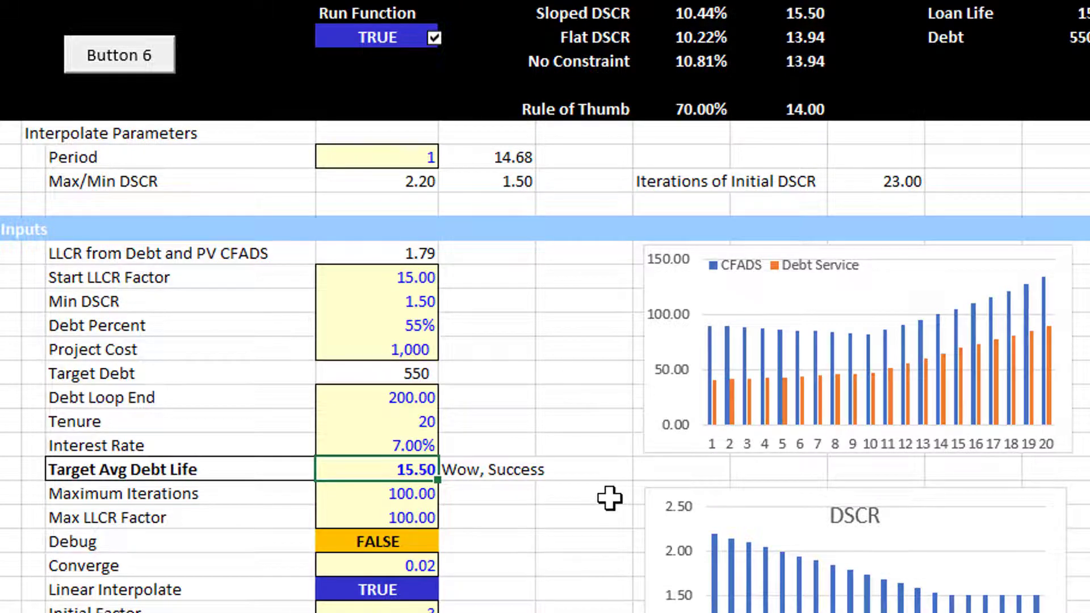
Set the Min DSCR input to 1.3.
{"action": "key", "text": "Up"}
{"action": "key", "text": "Up"}
{"action": "key", "text": "Up"}
{"action": "key", "text": "Up"}
{"action": "key", "text": "Up"}
{"action": "key", "text": "Up"}
{"action": "key", "text": "Up"}
{"action": "key", "text": "Up"}
{"action": "key", "text": "Up"}
{"action": "key", "text": "Down"}
{"action": "key", "text": "Down"}
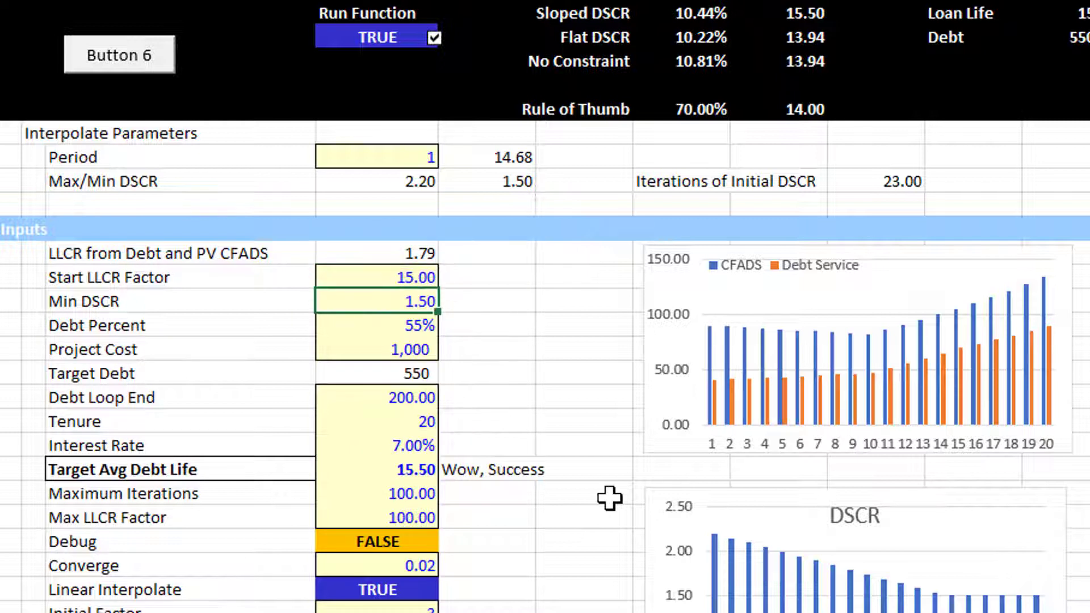
{"action": "key", "text": "F2"}
{"action": "key", "text": "BackSpace"}
{"action": "key", "text": "BackSpace"}
{"action": "type", "text": ".3"}
{"action": "key", "text": "Return"}
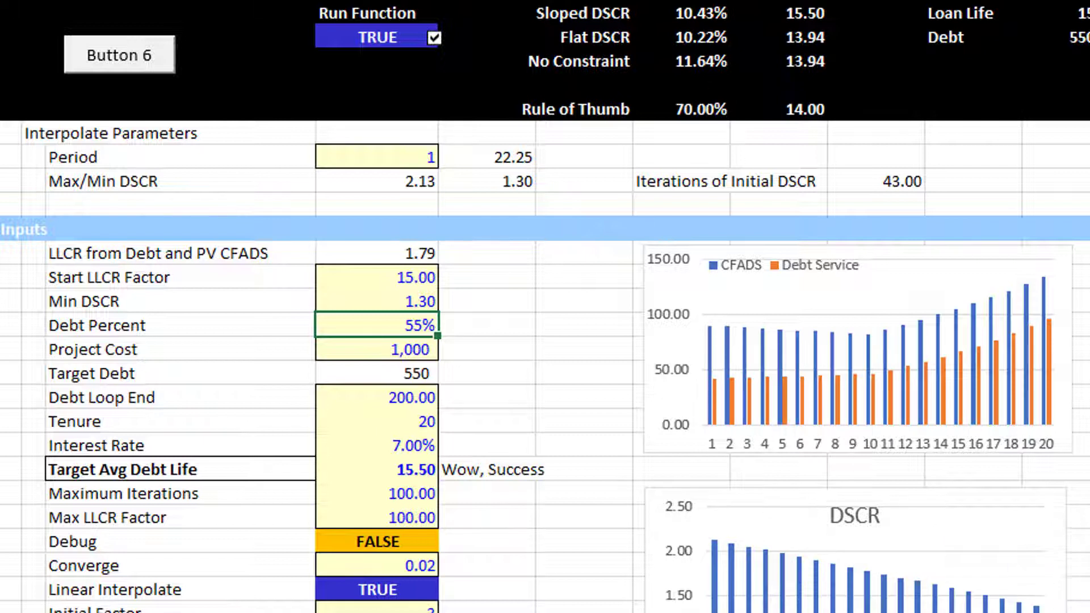
{"action": "key", "text": "Up"}
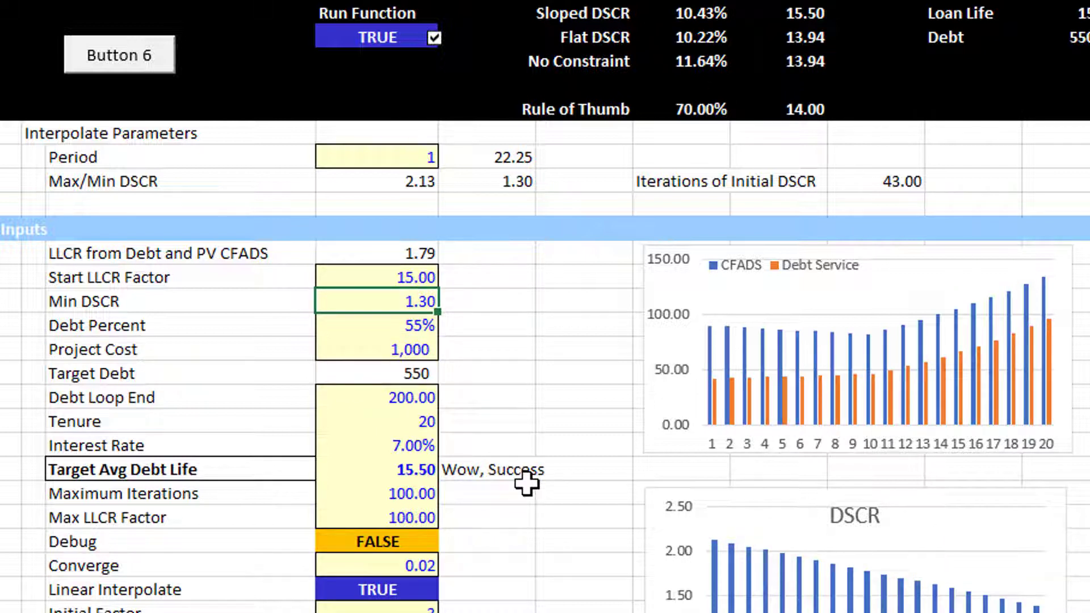
Raise the Target Avg Debt Life to 16.
{"action": "key", "text": "Down"}
{"action": "key", "text": "Down"}
{"action": "key", "text": "Down"}
{"action": "key", "text": "Down"}
{"action": "key", "text": "Down"}
{"action": "key", "text": "Down"}
{"action": "key", "text": "Down"}
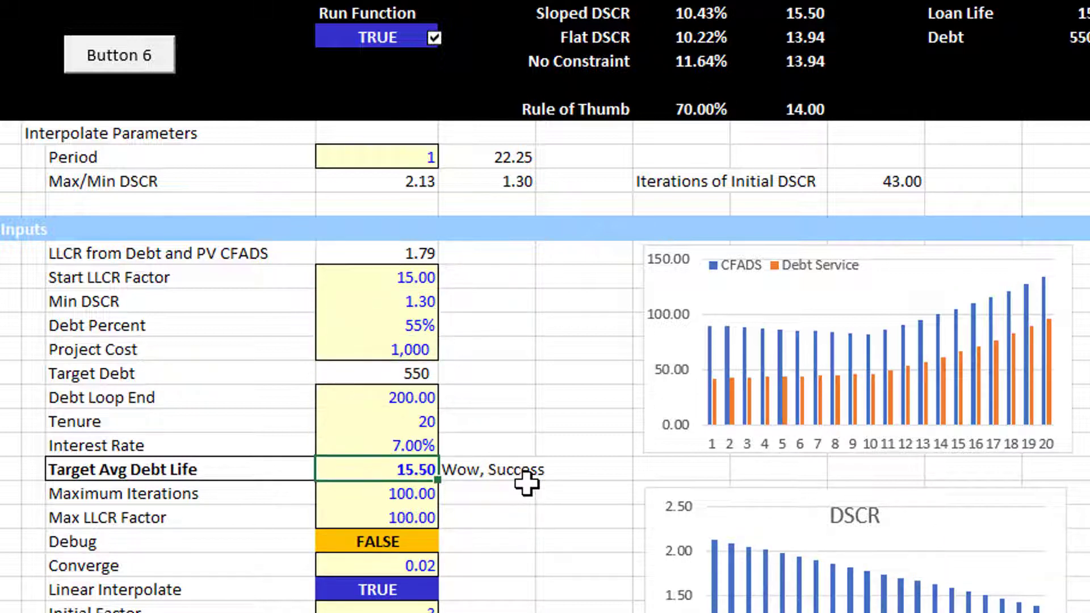
{"action": "type", "text": "16"}
{"action": "key", "text": "Return"}
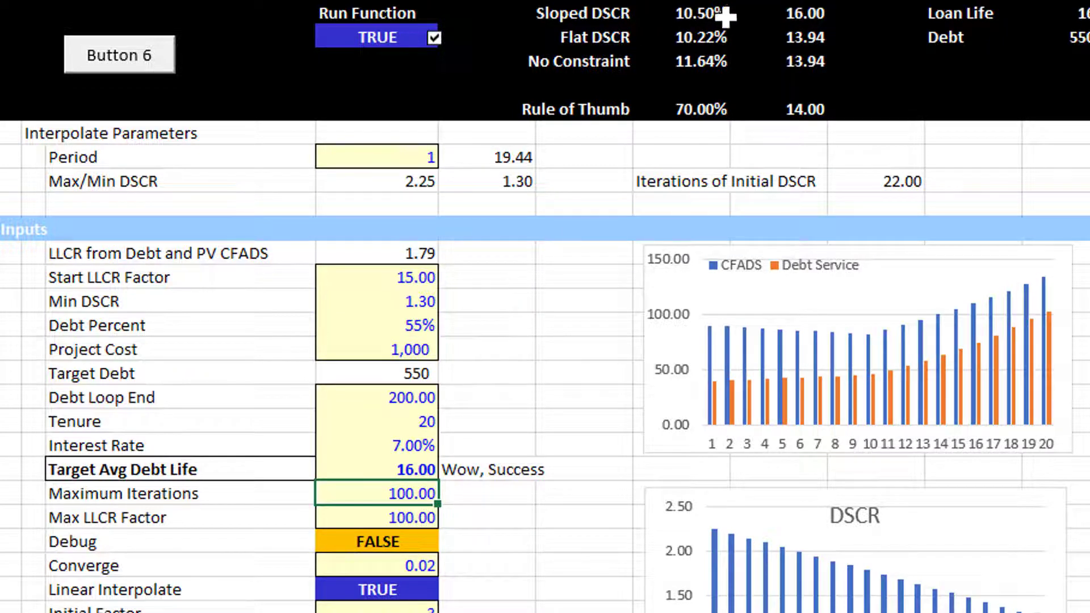
Lower the Min DSCR input to 1.2.
{"action": "left_click", "coordinate": [396, 285]}
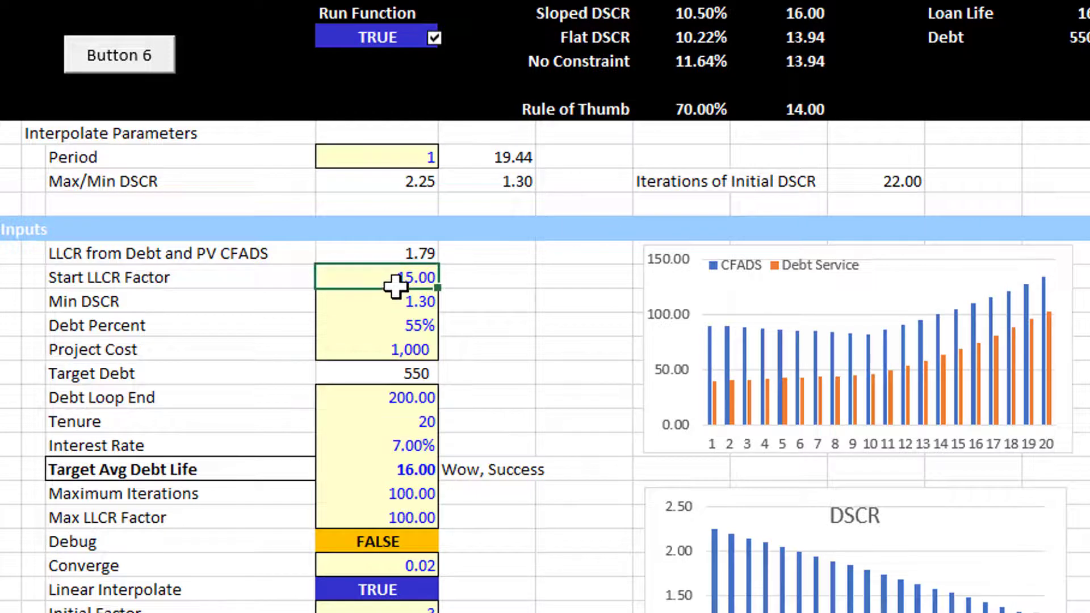
{"action": "key", "text": "Down"}
{"action": "key", "text": "F2"}
{"action": "key", "text": "BackSpace"}
{"action": "type", "text": "2"}
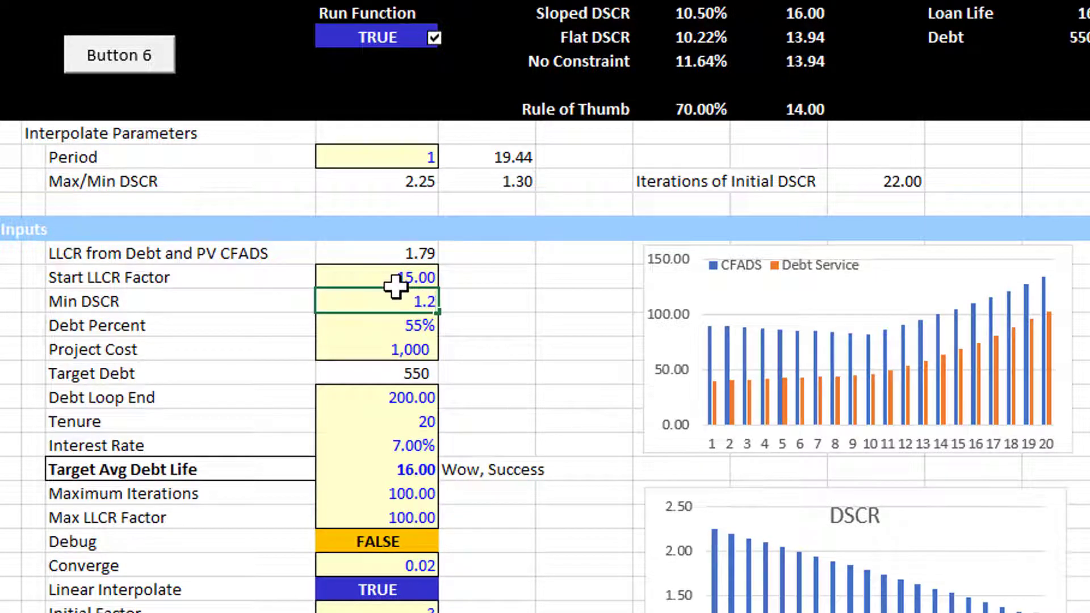
{"action": "key", "text": "Return"}
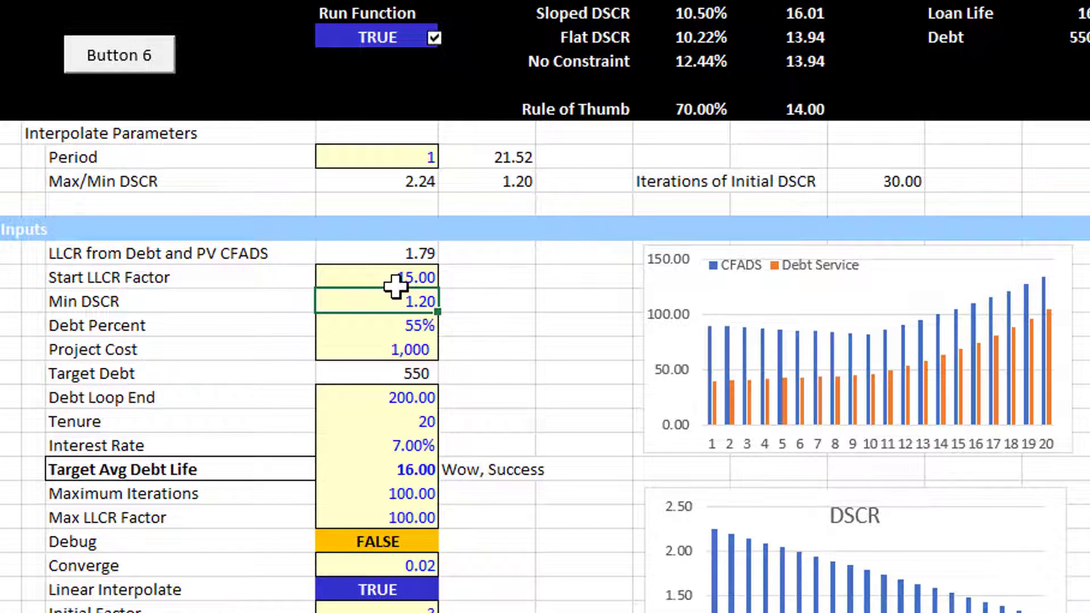
Set the Target Avg Debt Life to 17.5.
{"action": "key", "text": "Down"}
{"action": "key", "text": "Down"}
{"action": "key", "text": "Down"}
{"action": "key", "text": "Down"}
{"action": "key", "text": "Down"}
{"action": "key", "text": "Down"}
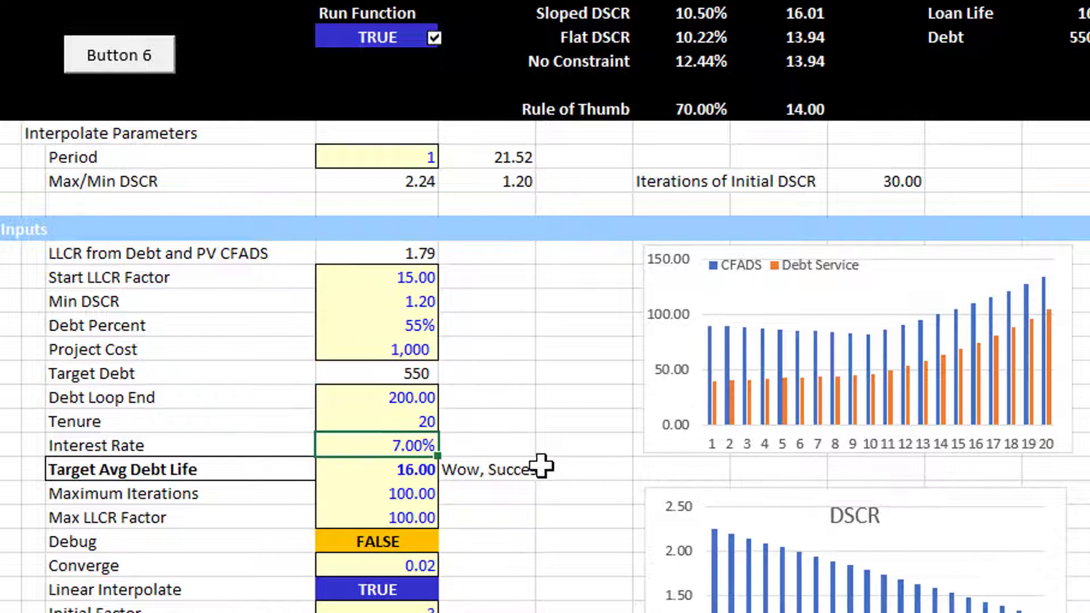
{"action": "type", "text": "17.5"}
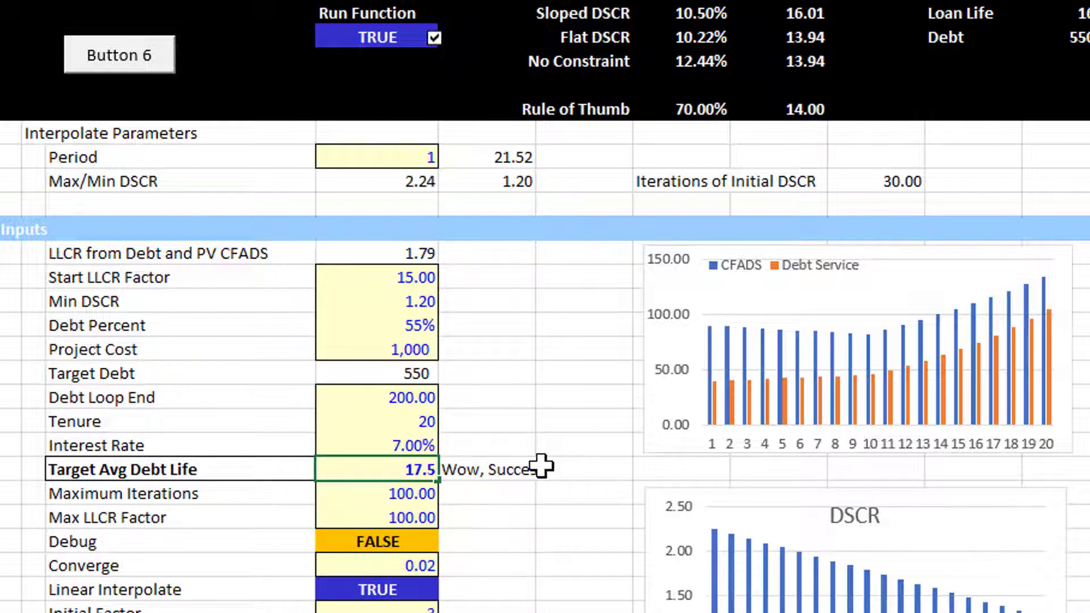
{"action": "key", "text": "Return"}
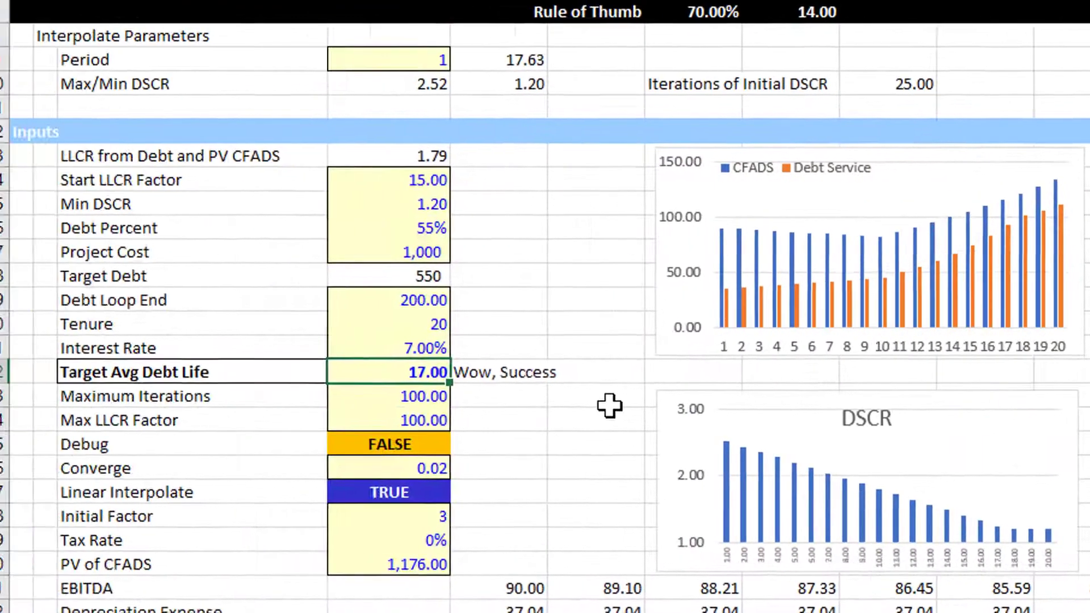
Set the Min DSCR input to 1.1.
{"action": "key", "text": "Up"}
{"action": "key", "text": "Up"}
{"action": "key", "text": "Up"}
{"action": "key", "text": "Up"}
{"action": "key", "text": "Up"}
{"action": "key", "text": "Up"}
{"action": "key", "text": "Up"}
{"action": "type", "text": "1.1"}
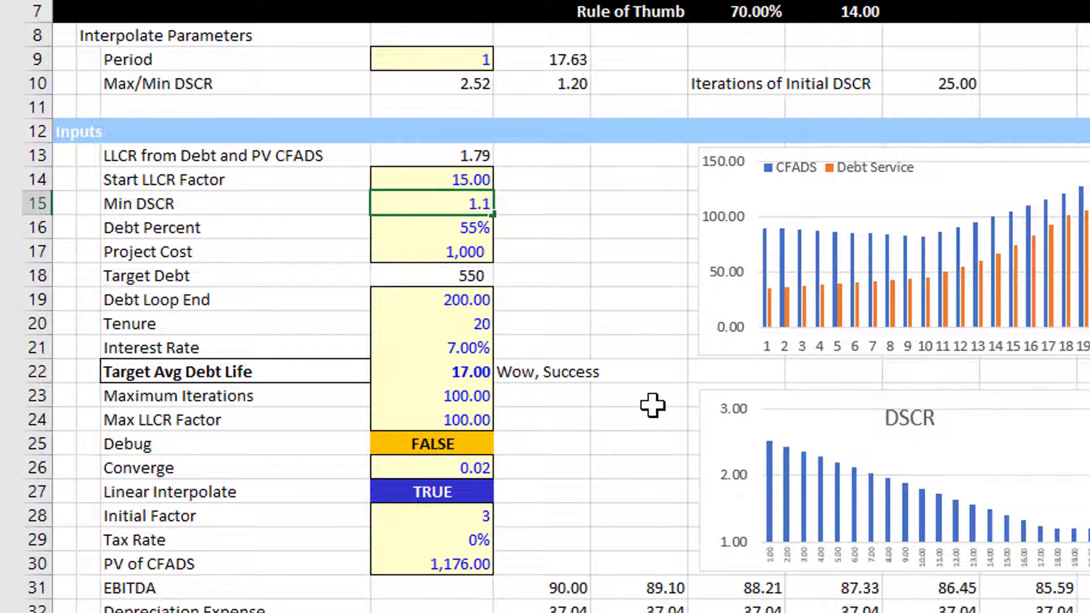
{"action": "key", "text": "Return"}
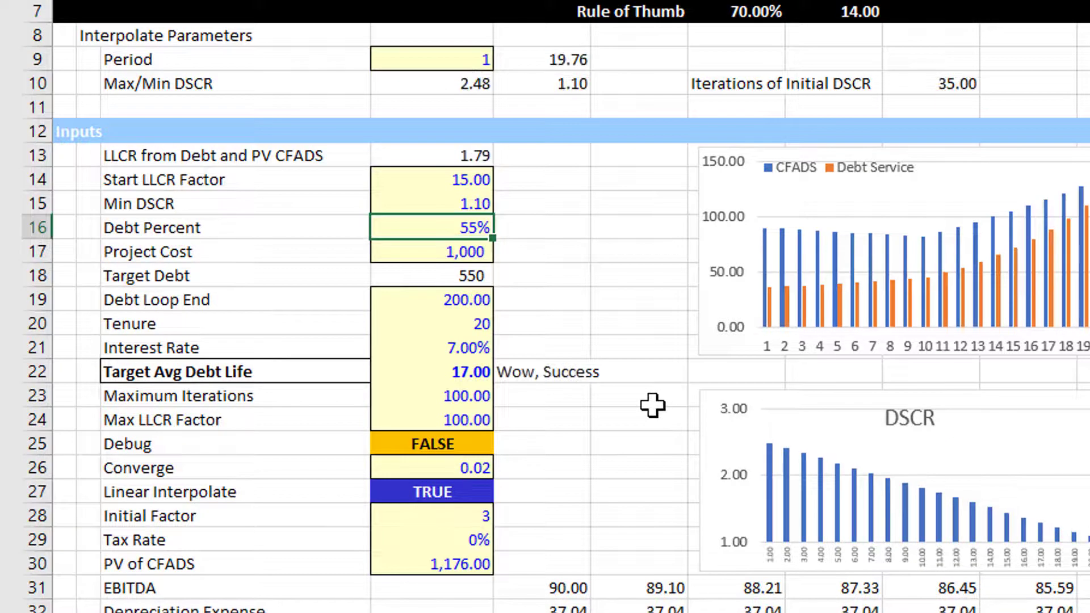
Raise the Min DSCR input to 1.3.
{"action": "key", "text": "Up"}
{"action": "type", "text": "1.3"}
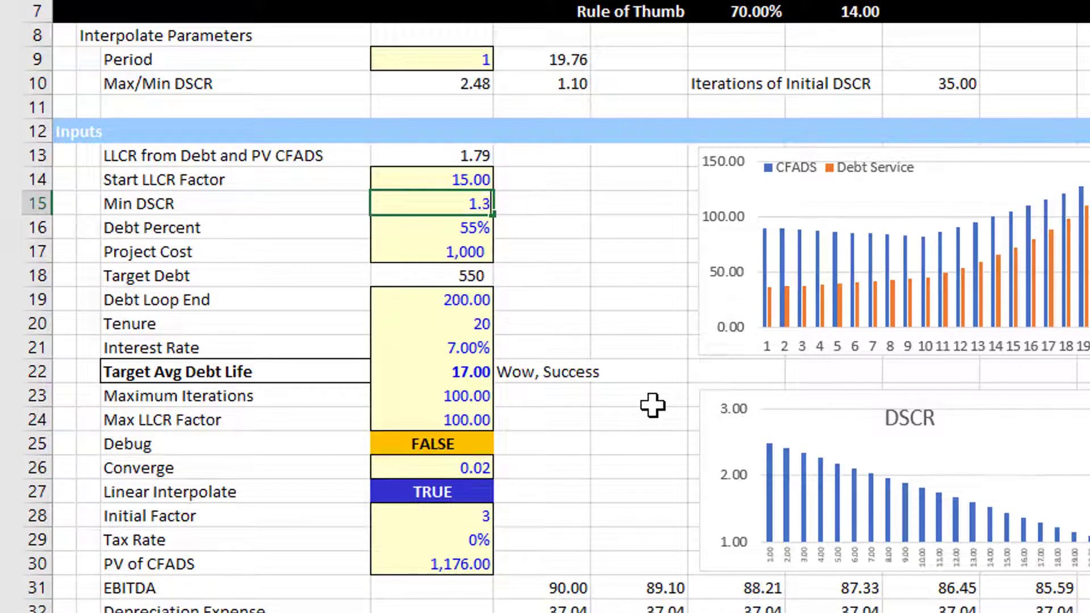
{"action": "key", "text": "Return"}
{"action": "key", "text": "Up"}
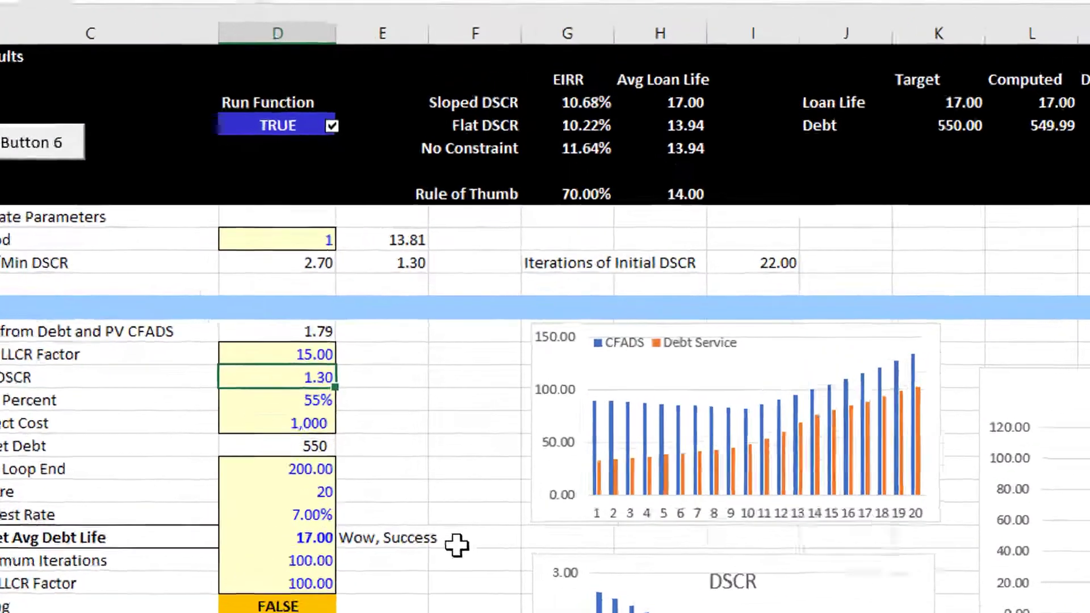
Set the Project Cost in the Inputs section to 900.
{"action": "left_click", "coordinate": [457, 545]}
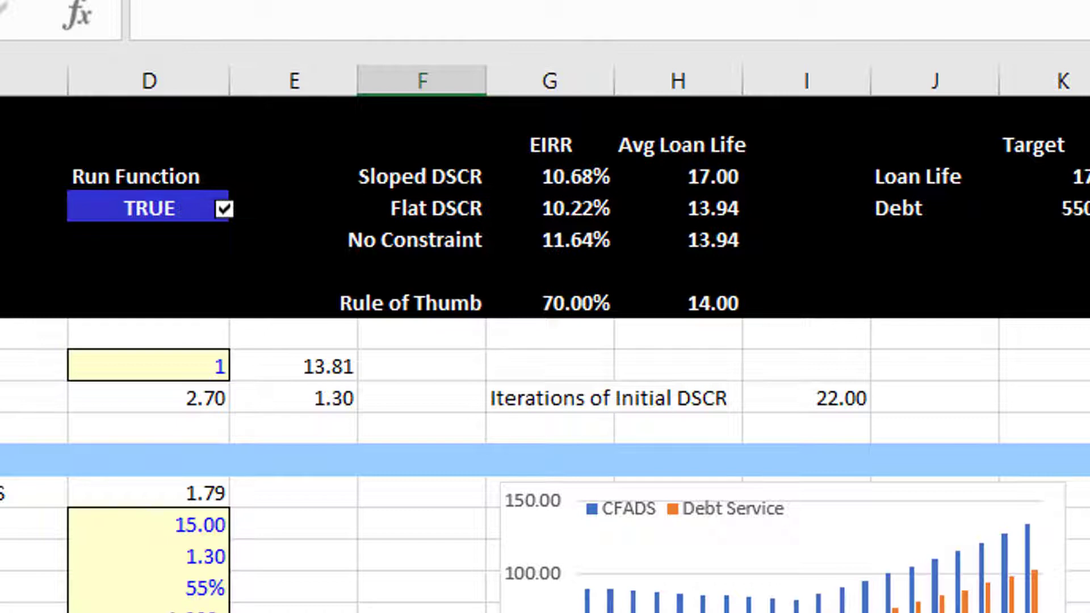
{"action": "key", "text": "Left"}
{"action": "key", "text": "Left"}
{"action": "key", "text": "Left"}
{"action": "key", "text": "Down"}
{"action": "key", "text": "Down"}
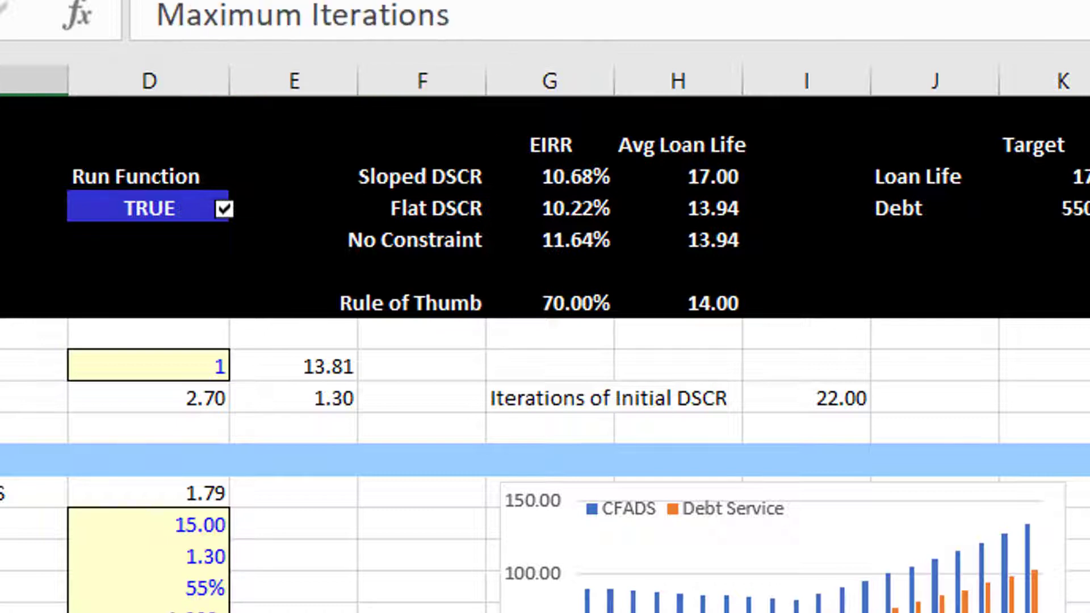
{"action": "key", "text": "Right"}
{"action": "key", "text": "Right"}
{"action": "key", "text": "Left"}
{"action": "key", "text": "Down"}
{"action": "key", "text": "Down"}
{"action": "key", "text": "Down"}
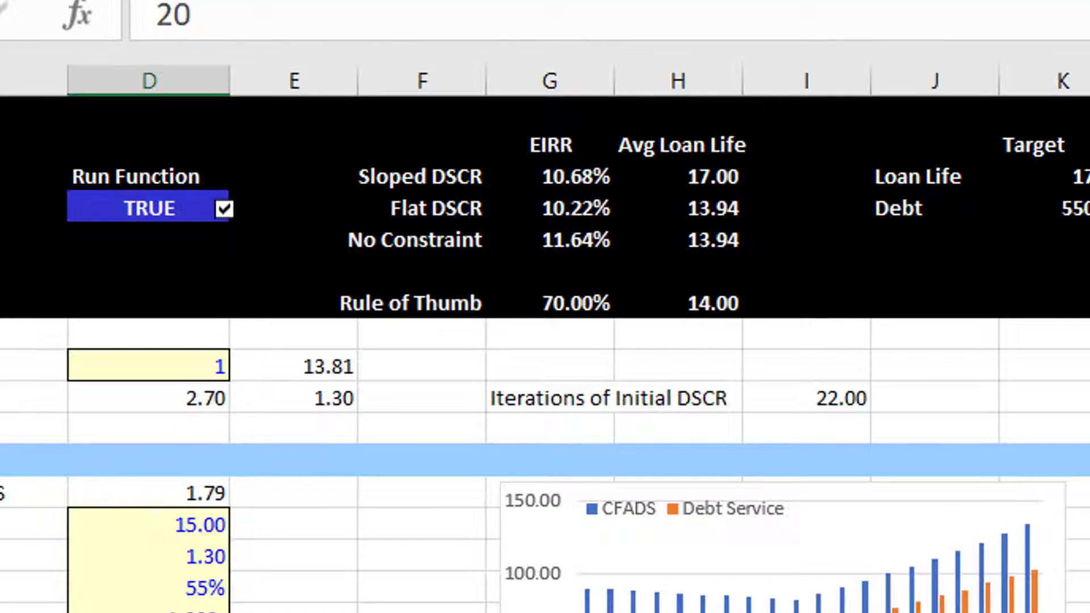
{"action": "key", "text": "Up"}
{"action": "key", "text": "Up"}
{"action": "key", "text": "Down"}
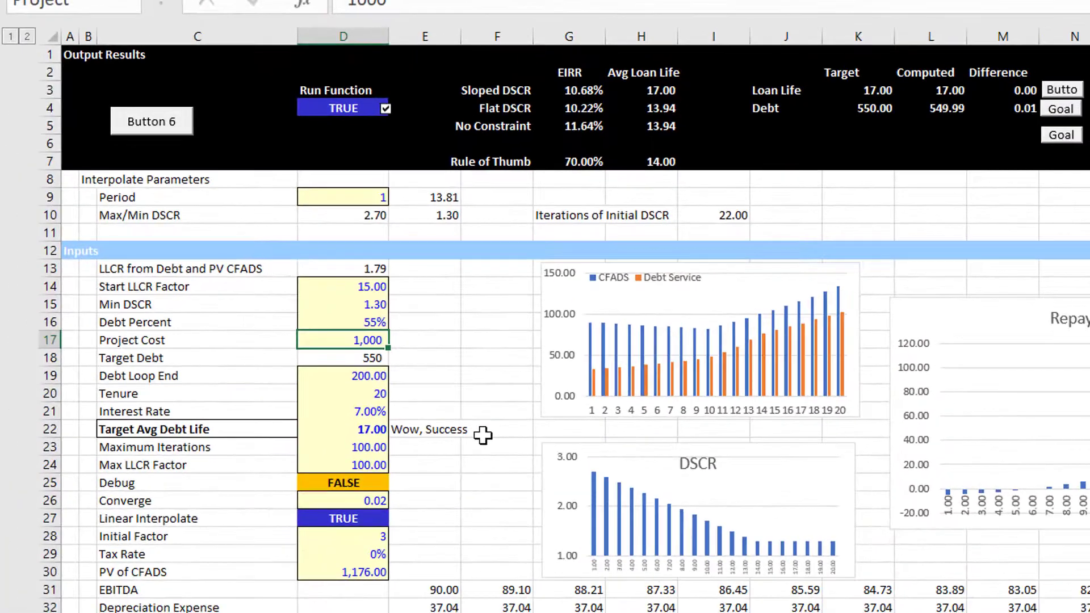
{"action": "type", "text": "900"}
{"action": "key", "text": "Return"}
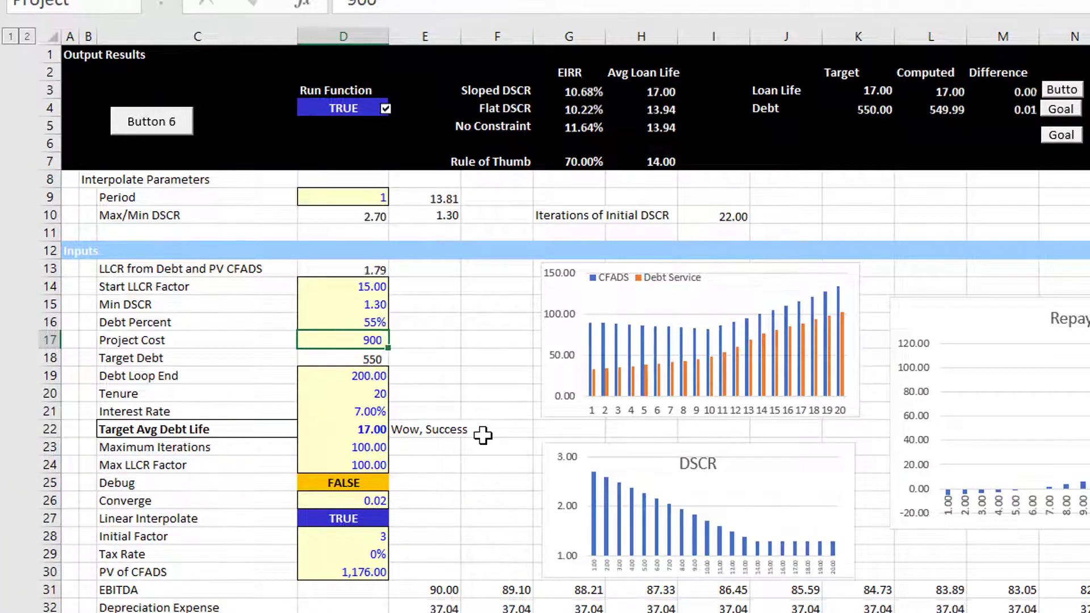
{"action": "key", "text": "Up"}
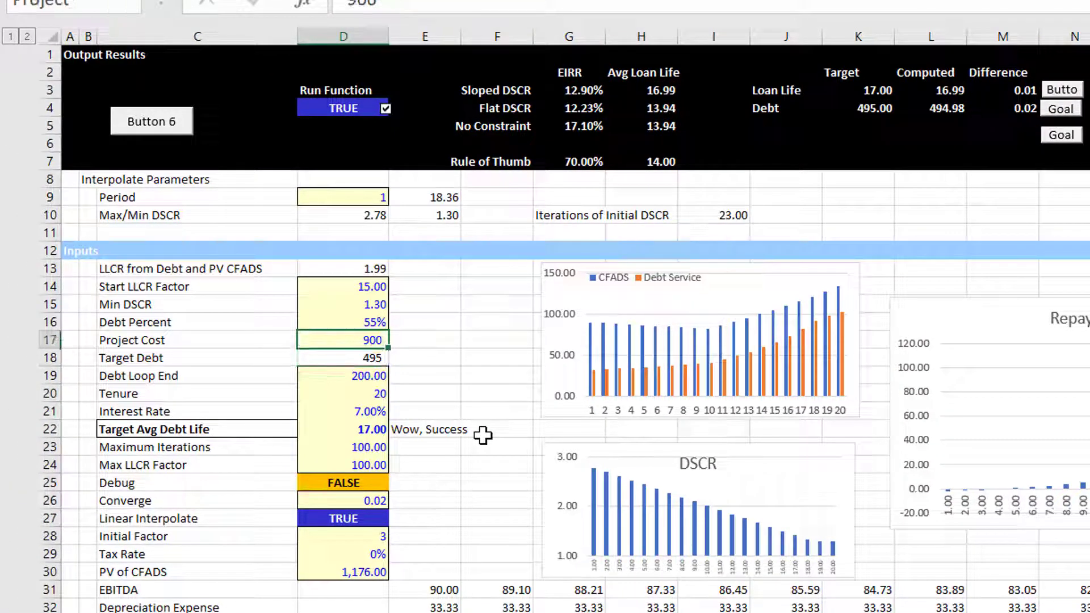
Reduce the Project Cost input to 850.
{"action": "type", "text": "850"}
{"action": "key", "text": "Return"}
{"action": "key", "text": "Up"}
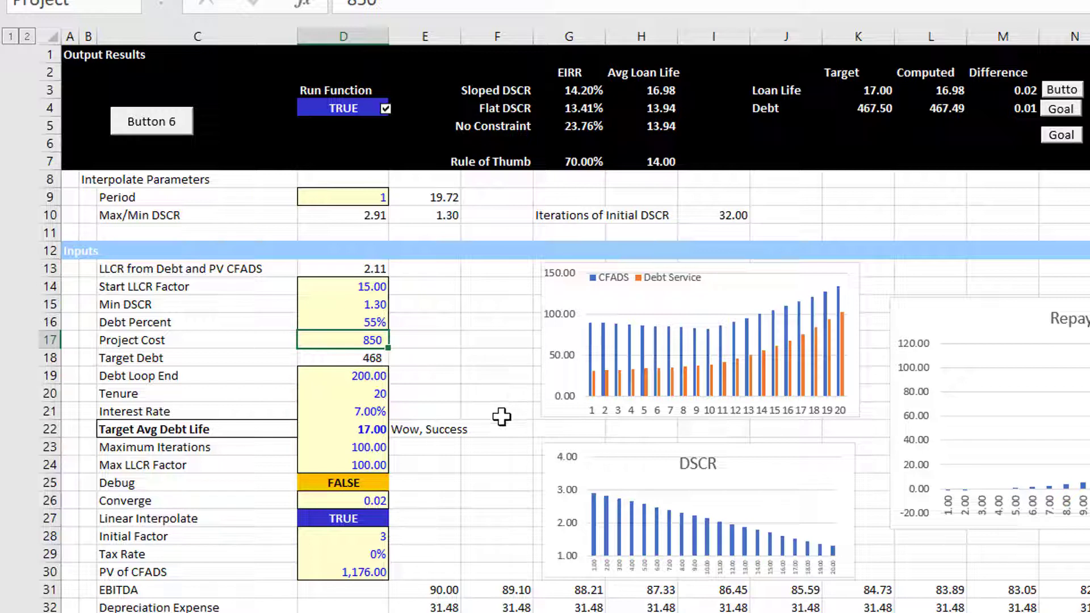
Set the Target Avg Debt Life input to 15.
{"action": "key", "text": "Left"}
{"action": "key", "text": "Down"}
{"action": "key", "text": "Down"}
{"action": "key", "text": "Down"}
{"action": "key", "text": "Down"}
{"action": "key", "text": "Down"}
{"action": "key", "text": "Right"}
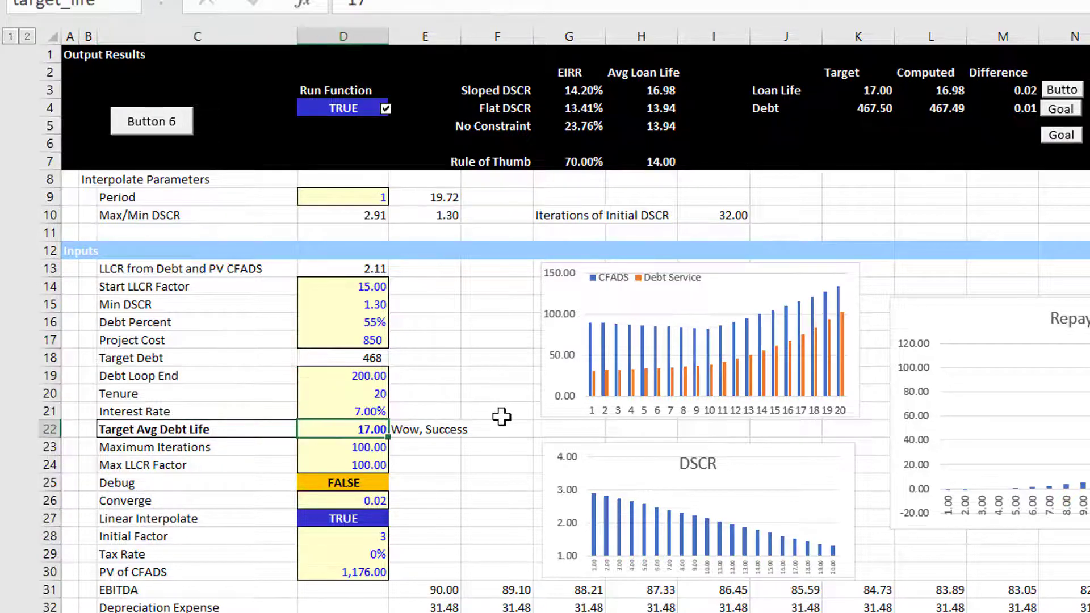
{"action": "key", "text": "Right"}
{"action": "key", "text": "Left"}
{"action": "type", "text": "15"}
{"action": "key", "text": "Return"}
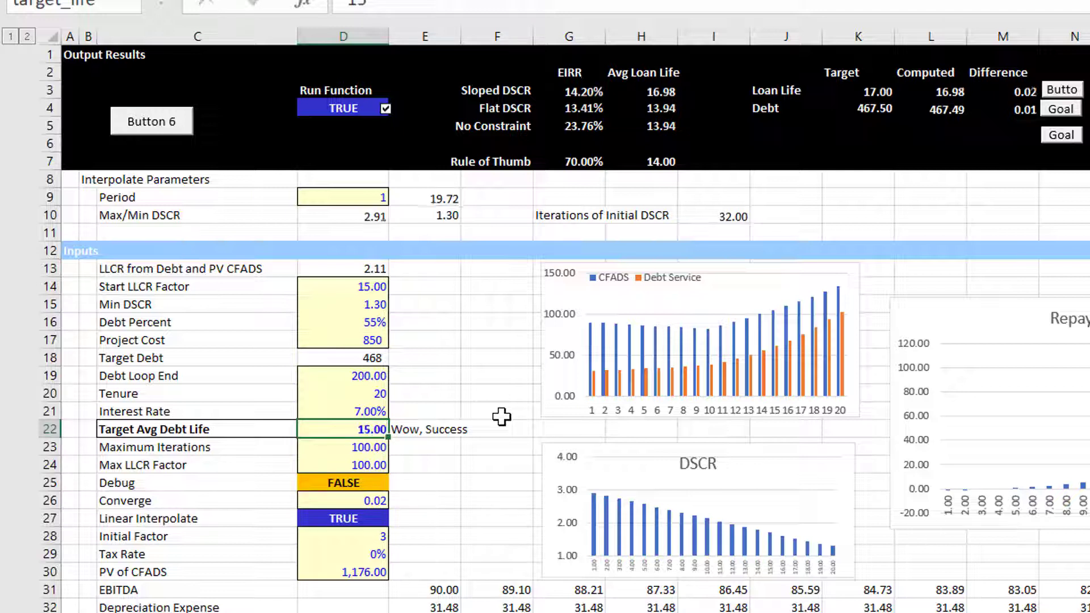
{"action": "key", "text": "Up"}
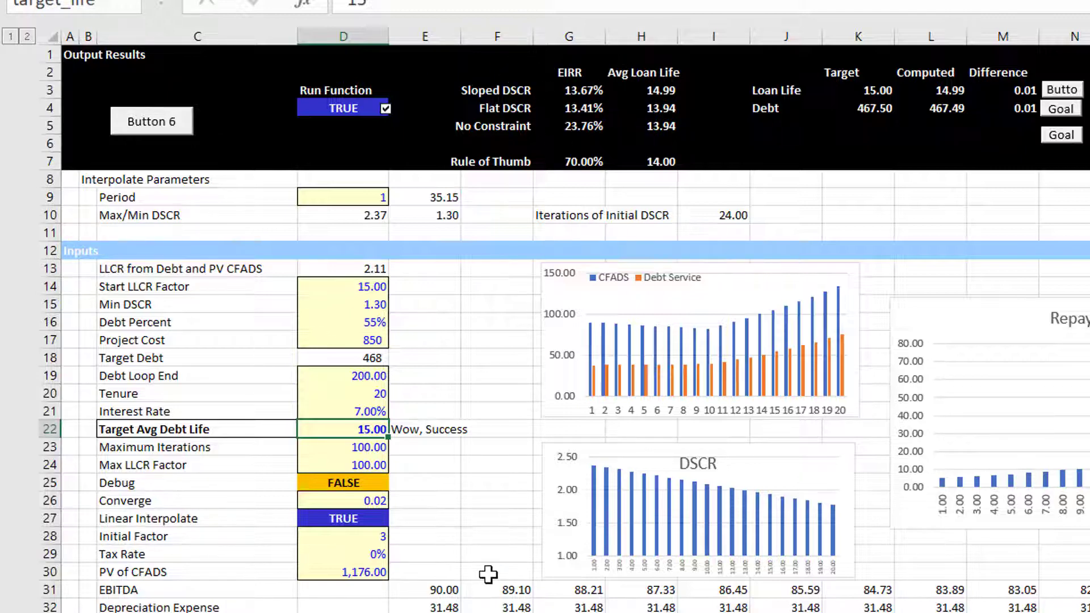
Raise the Target Avg Debt Life input to 17.
{"action": "type", "text": "17"}
{"action": "key", "text": "Return"}
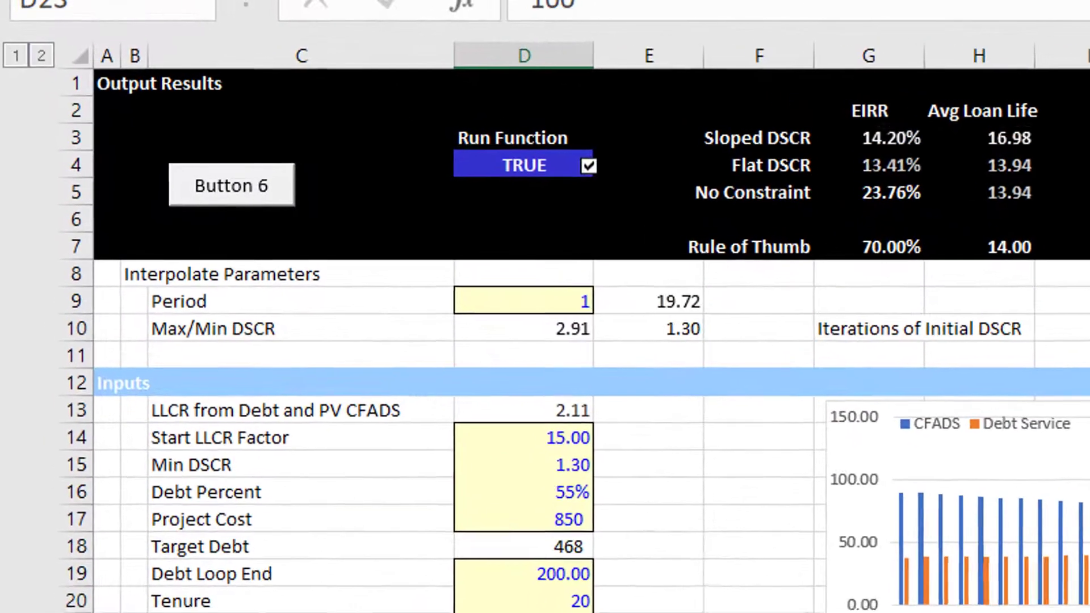
{"action": "key", "text": "Up"}
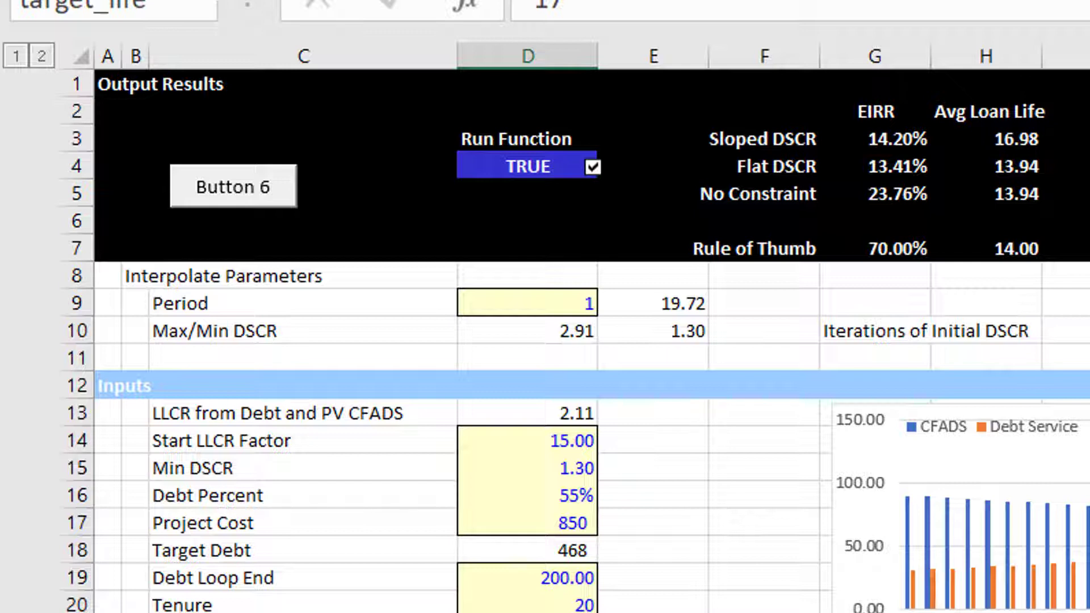
Change the Target Avg Debt Life input to 16.5.
{"action": "type", "text": "18.5"}
{"action": "key", "text": "Return"}
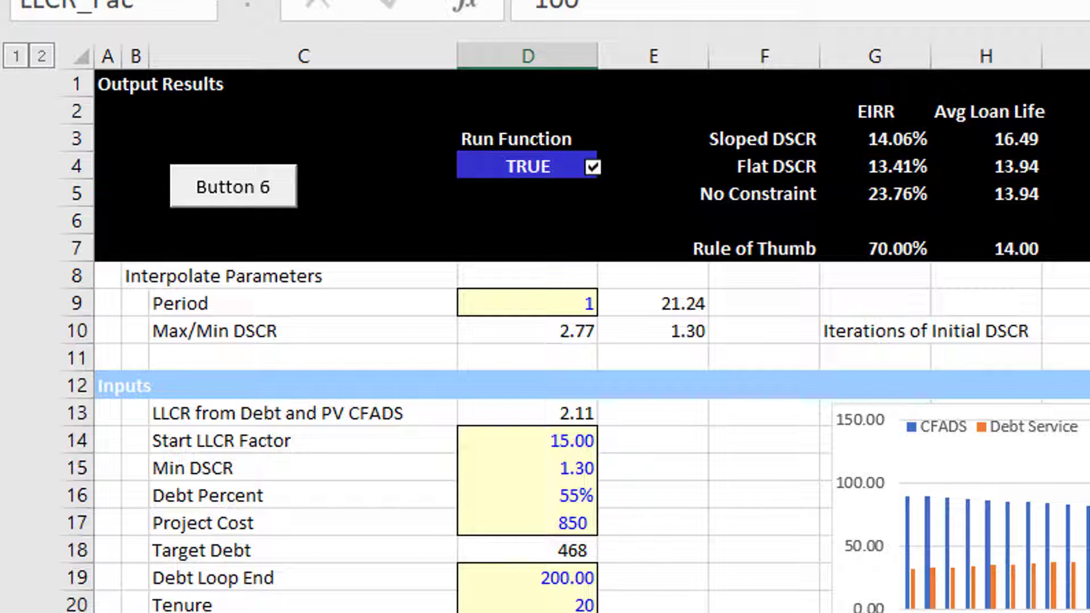
{"action": "key", "text": "Up"}
{"action": "key", "text": "Up"}
{"action": "key", "text": "Up"}
{"action": "key", "text": "Down"}
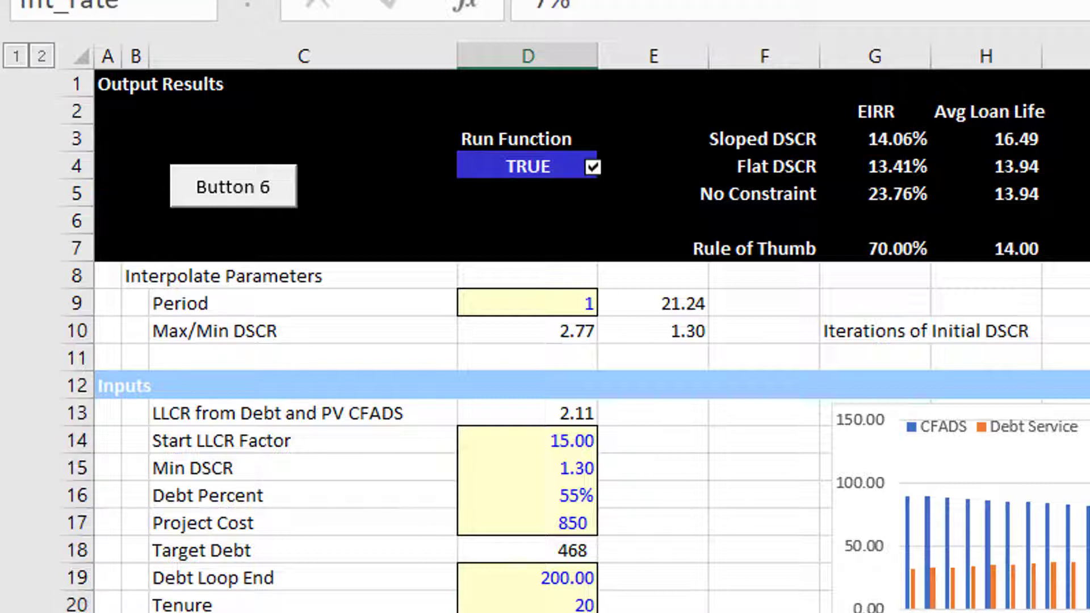
{"action": "key", "text": "Down"}
{"action": "key", "text": "Down"}
{"action": "key", "text": "Down"}
{"action": "key", "text": "Down"}
{"action": "key", "text": "Up"}
{"action": "key", "text": "Up"}
{"action": "key", "text": "Up"}
{"action": "key", "text": "Up"}
{"action": "key", "text": "Up"}
{"action": "key", "text": "Up"}
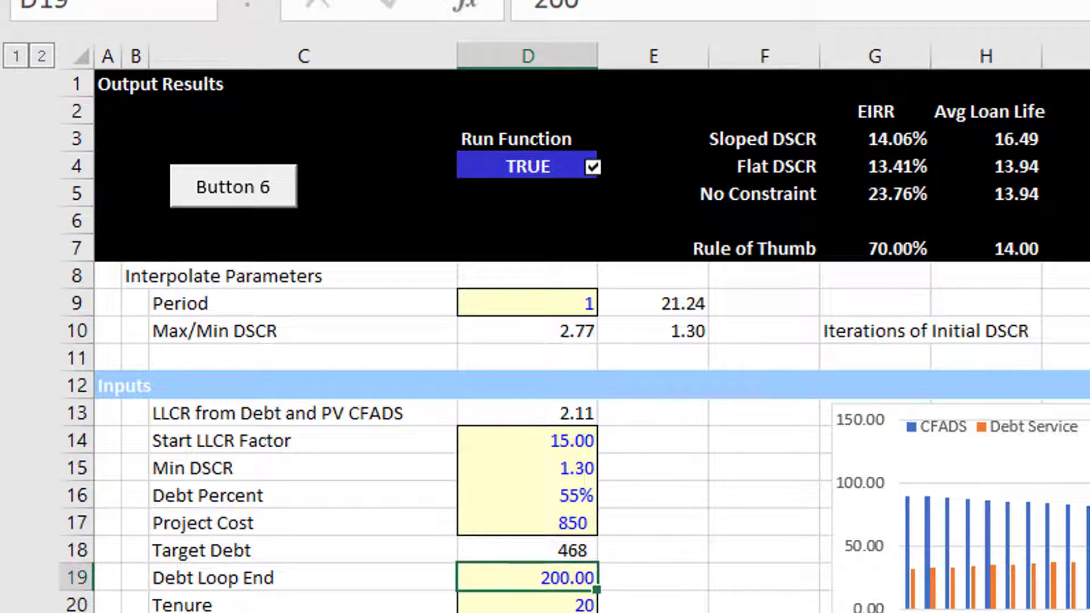
{"action": "key", "text": "Down"}
{"action": "key", "text": "Down"}
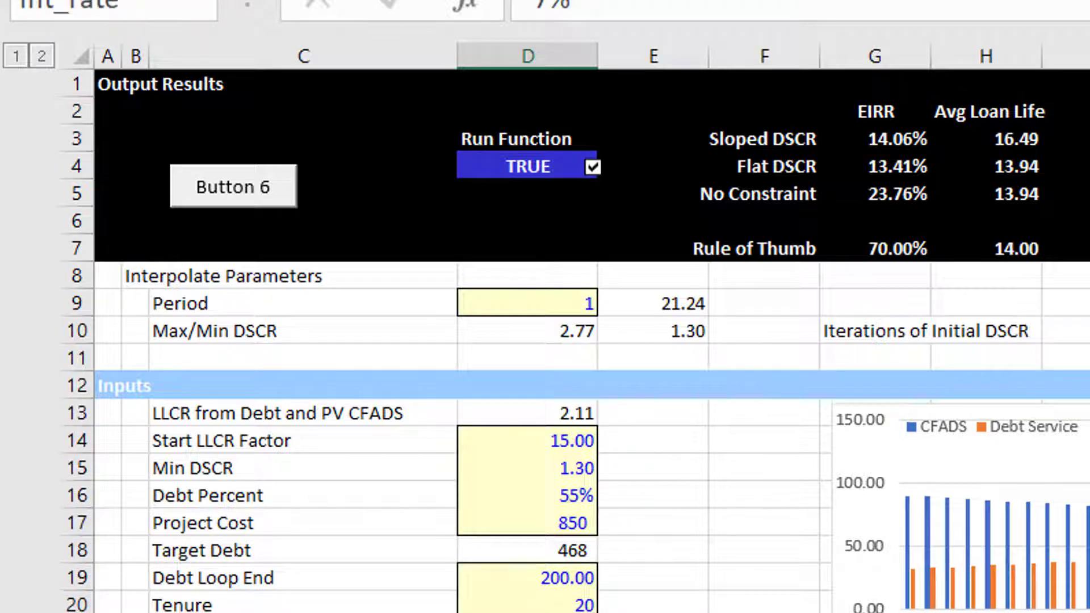
{"action": "key", "text": "Up"}
{"action": "key", "text": "Up"}
{"action": "key", "text": "Left"}
{"action": "key", "text": "Down"}
{"action": "key", "text": "Down"}
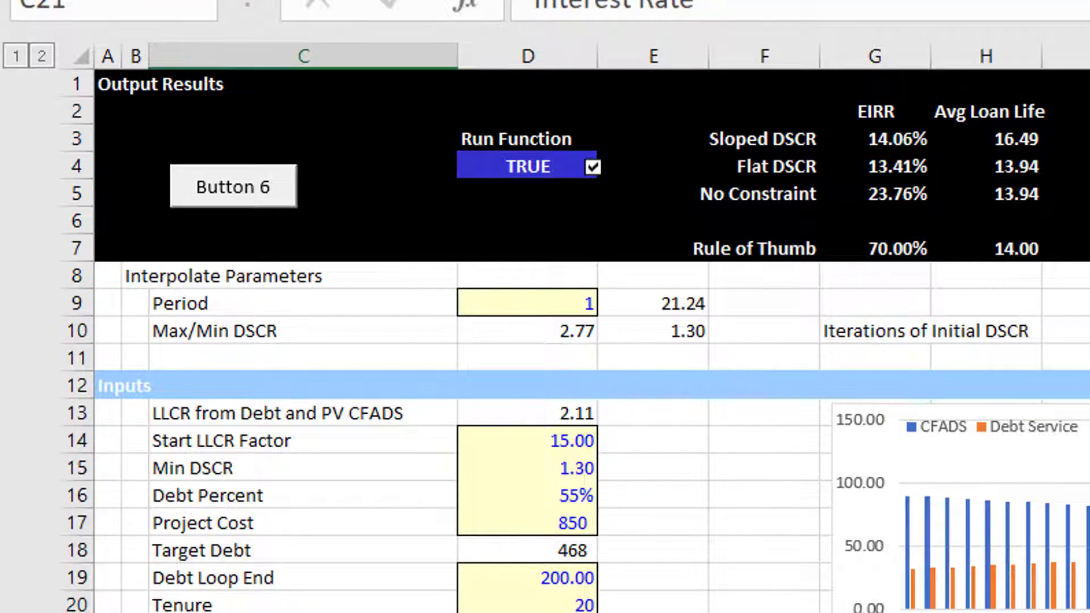
Go to the Output section below the inputs and examine its row labels from LLCR Factor x LLCR to LLCR Iterations/Max.
{"action": "key", "text": "Down"}
{"action": "key", "text": "Down"}
{"action": "key", "text": "Down"}
{"action": "key", "text": "Down"}
{"action": "key", "text": "Down"}
{"action": "key", "text": "Down"}
{"action": "key", "text": "Down"}
{"action": "key", "text": "Down"}
{"action": "key", "text": "Down"}
{"action": "key", "text": "Down"}
{"action": "key", "text": "Down"}
{"action": "key", "text": "Down"}
{"action": "key", "text": "Down"}
{"action": "key", "text": "Down"}
{"action": "key", "text": "Down"}
{"action": "key", "text": "Down"}
{"action": "key", "text": "Down"}
{"action": "key", "text": "Down"}
{"action": "key", "text": "Down"}
{"action": "key", "text": "Down"}
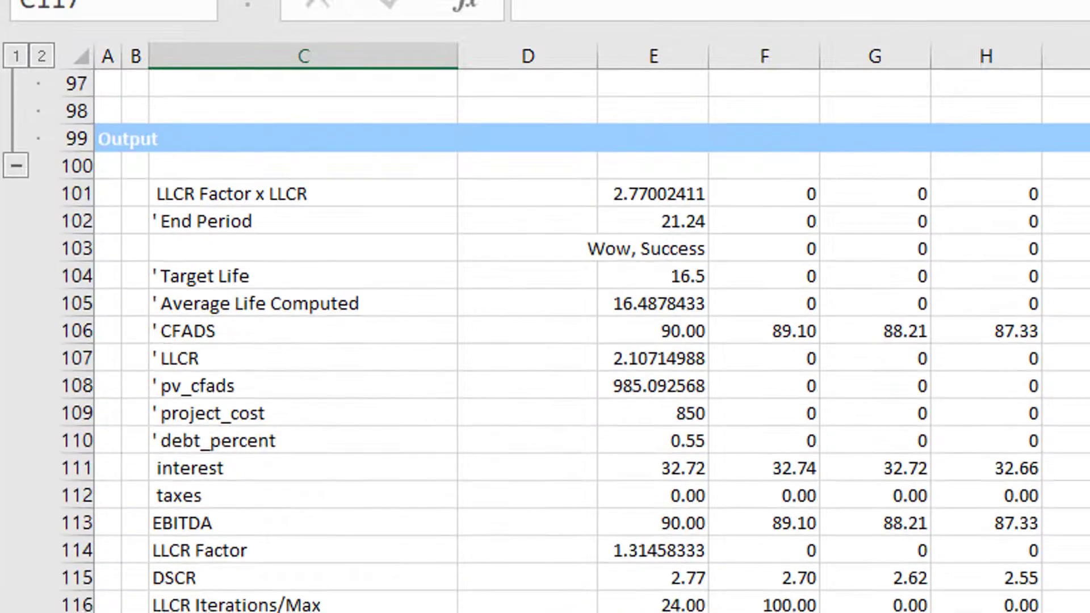
{"action": "key", "text": "Up"}
{"action": "key", "text": "Up"}
{"action": "key", "text": "Up"}
{"action": "key", "text": "Up"}
{"action": "key", "text": "Up"}
{"action": "key", "text": "Up"}
{"action": "key", "text": "Up"}
{"action": "key", "text": "Up"}
{"action": "key", "text": "Up"}
{"action": "key", "text": "Up"}
{"action": "key", "text": "Up"}
{"action": "key", "text": "Up"}
{"action": "key", "text": "Up"}
{"action": "key", "text": "Up"}
{"action": "key", "text": "Up"}
{"action": "key", "text": "Up"}
{"action": "key", "text": "Up"}
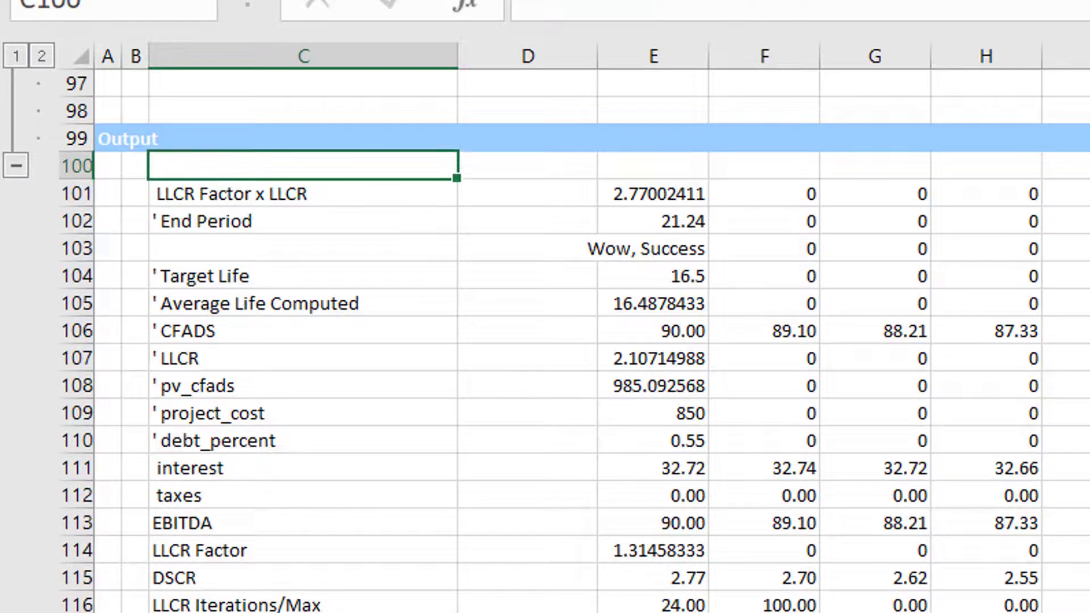
Select the whole output block starting at E101 to view the extent of the optimise array function.
{"action": "key", "text": "Right"}
{"action": "key", "text": "Right"}
{"action": "key", "text": "Down"}
{"action": "key", "text": "ctrl+shift+Right"}
{"action": "key", "text": "ctrl+shift+Down"}
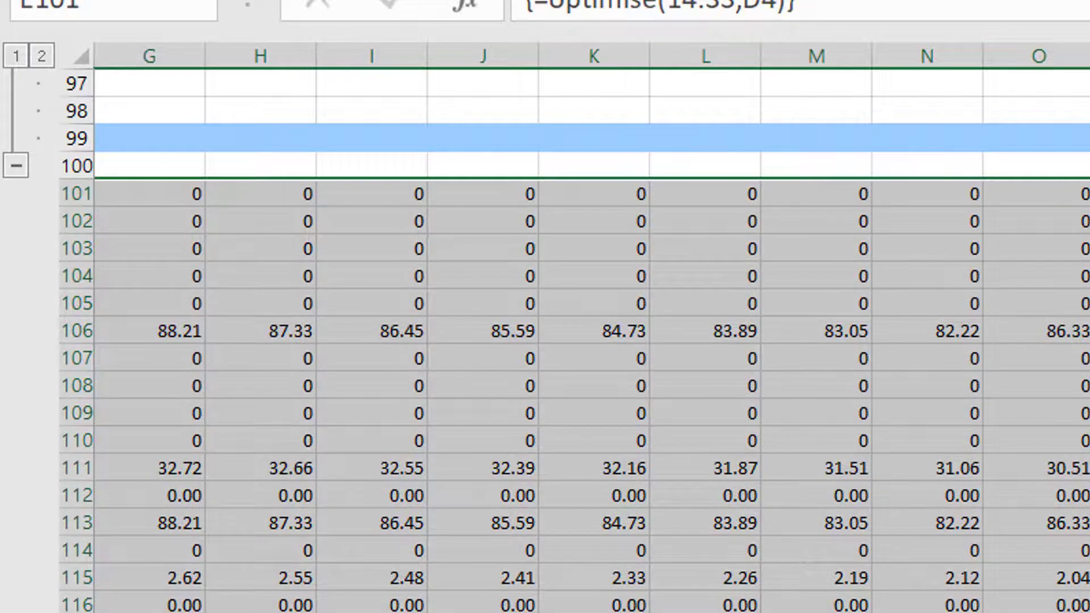
{"action": "key", "text": "Left"}
{"action": "key", "text": "Left"}
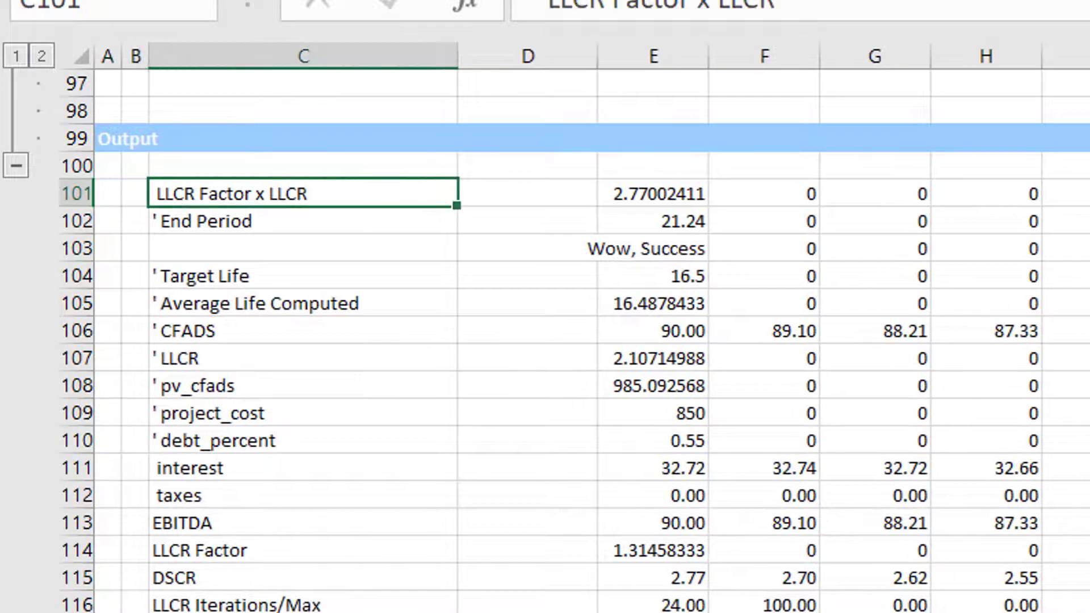
Re-enter =optimise(14:33,D4) as an array formula across the entire output block starting at E101.
{"action": "key", "text": "Right"}
{"action": "key", "text": "Right"}
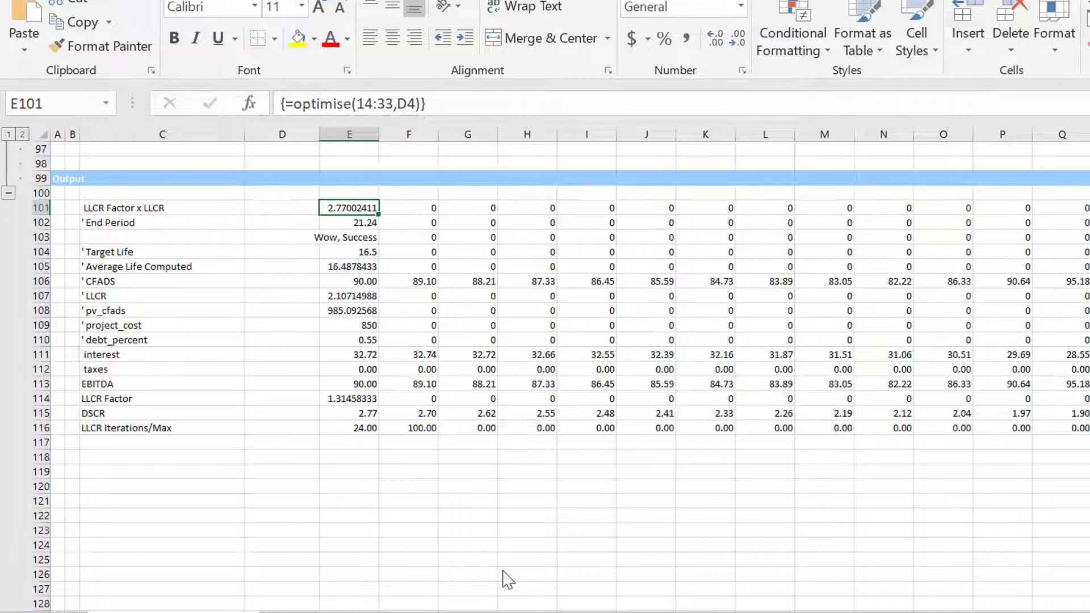
{"action": "key", "text": "ctrl+shift+Right"}
{"action": "key", "text": "ctrl+shift+Down"}
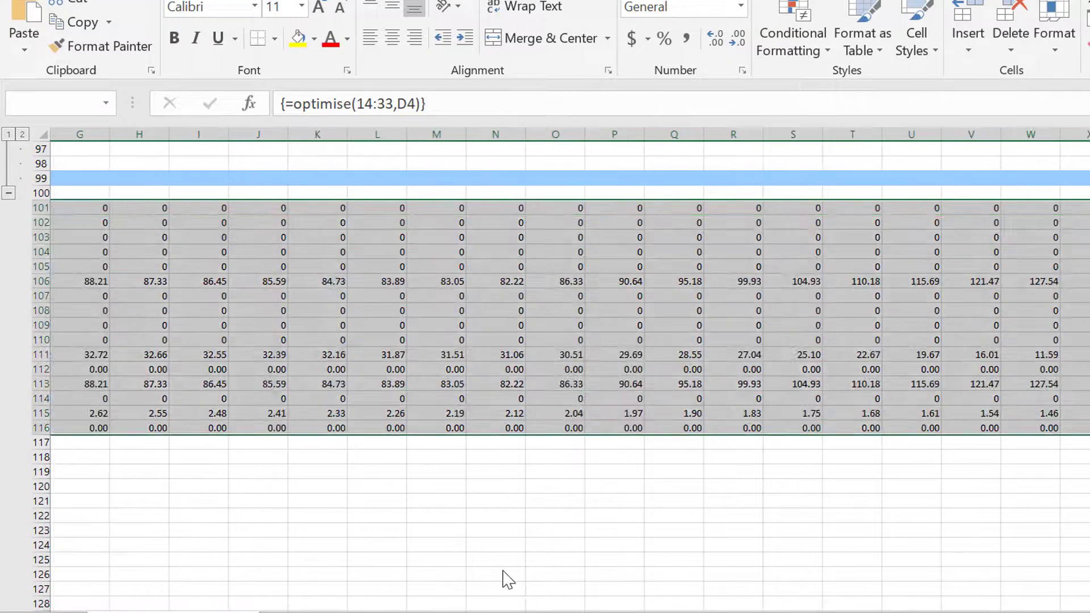
{"action": "key", "text": "F2"}
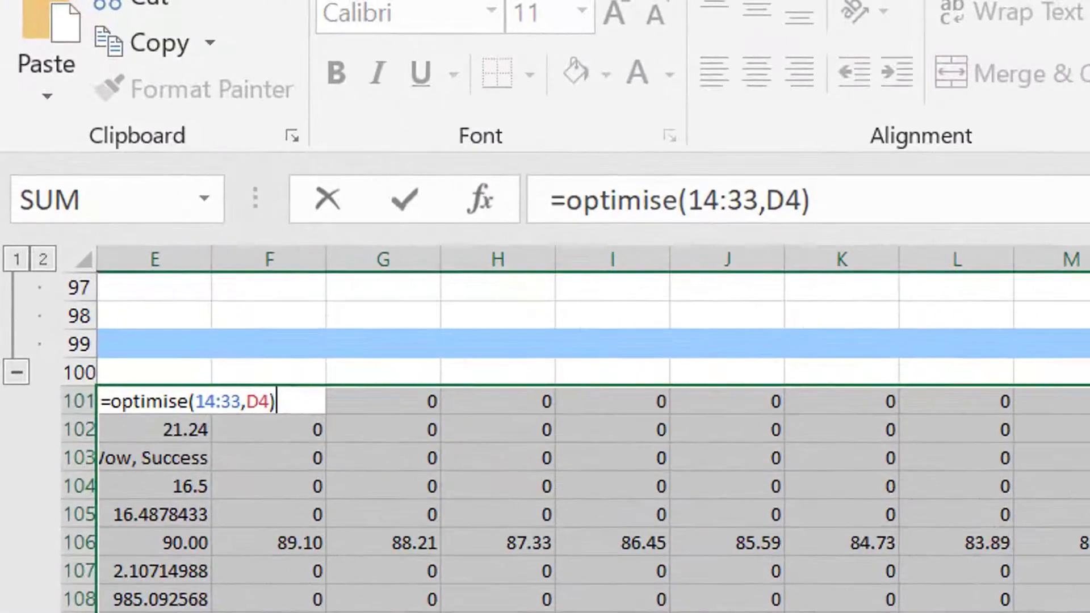
{"action": "key", "text": "ctrl+shift+Return"}
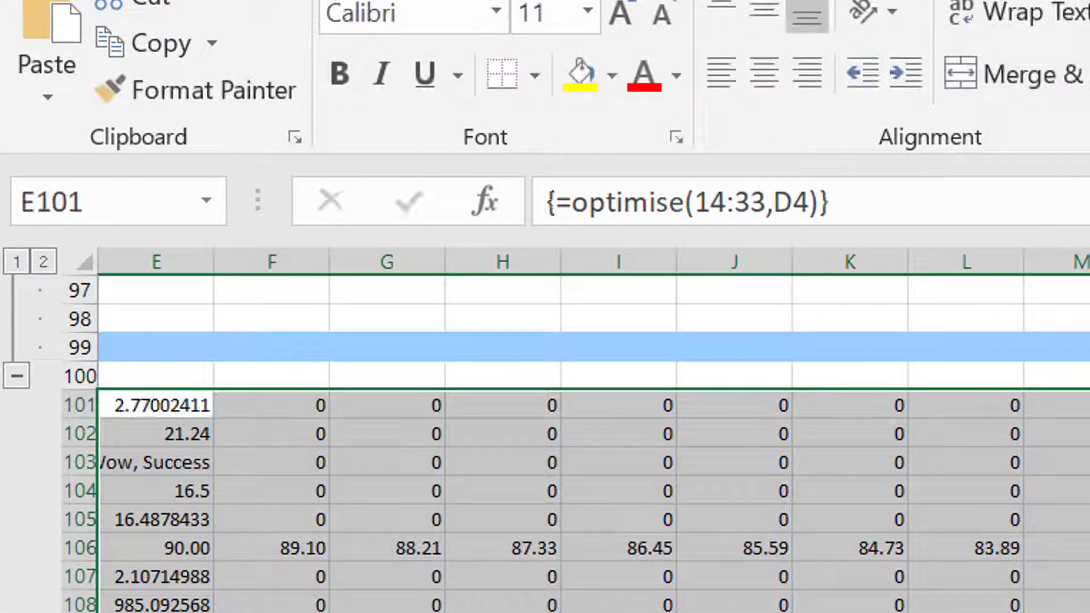
Check the array formula in the column E output cells from LLCR Factor x LLCR down to EBITDA.
{"action": "key", "text": "Left"}
{"action": "key", "text": "Left"}
{"action": "key", "text": "Left"}
{"action": "key", "text": "Left"}
{"action": "key", "text": "Right"}
{"action": "key", "text": "Right"}
{"action": "key", "text": "Right"}
{"action": "key", "text": "Right"}
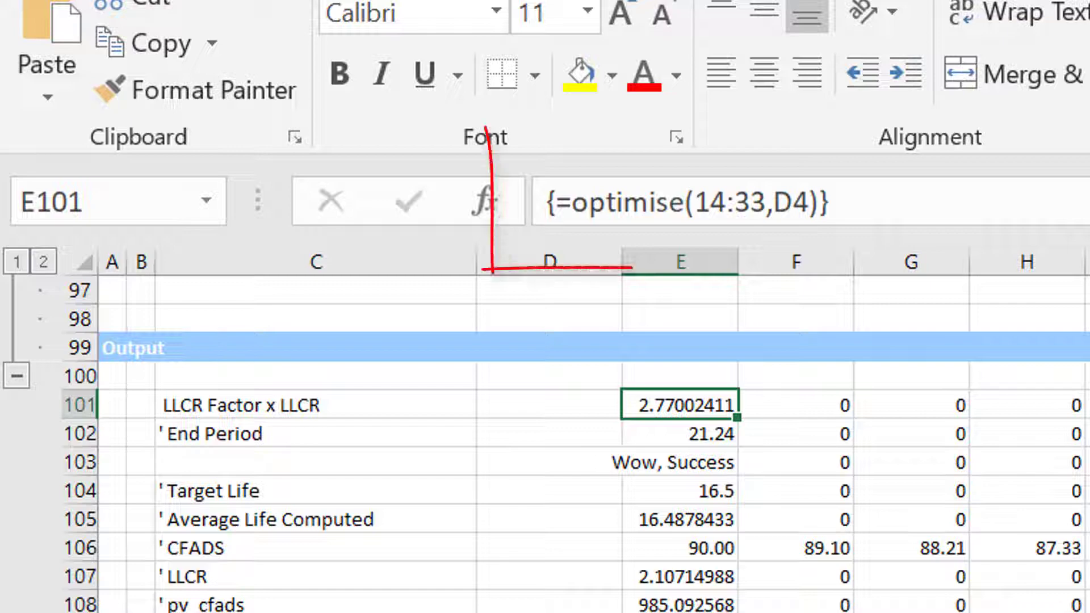
{"action": "key", "text": "Up"}
{"action": "key", "text": "Down"}
{"action": "key", "text": "Down"}
{"action": "key", "text": "Down"}
{"action": "key", "text": "Down"}
{"action": "key", "text": "Down"}
{"action": "key", "text": "Down"}
{"action": "key", "text": "Down"}
{"action": "key", "text": "Down"}
{"action": "key", "text": "Down"}
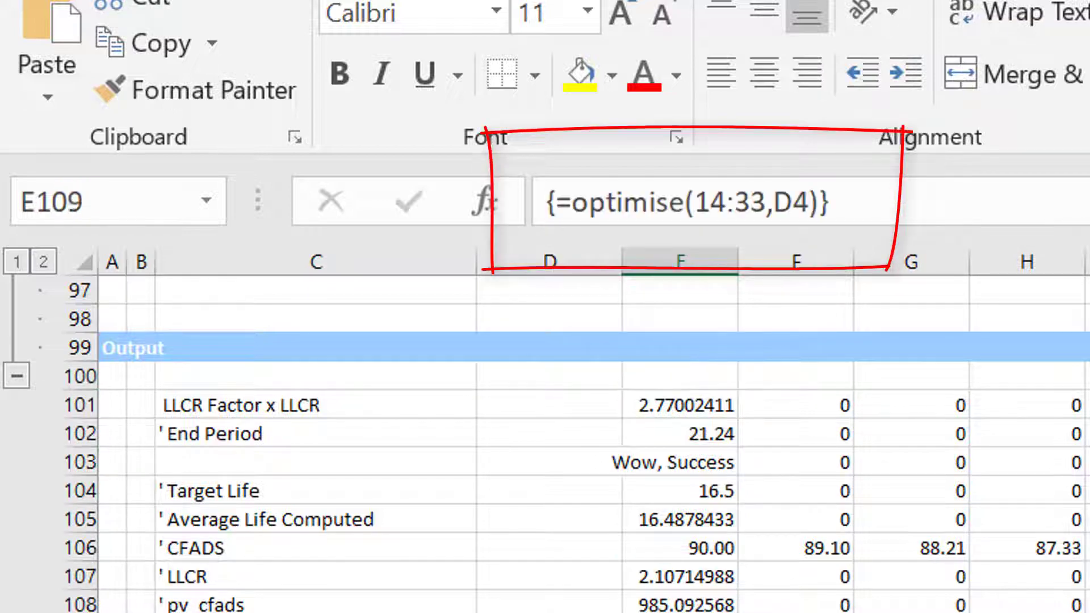
{"action": "key", "text": "Up"}
{"action": "key", "text": "Up"}
{"action": "key", "text": "Up"}
{"action": "key", "text": "Down"}
{"action": "key", "text": "Down"}
{"action": "key", "text": "Down"}
{"action": "key", "text": "Down"}
{"action": "key", "text": "Down"}
{"action": "key", "text": "Down"}
{"action": "key", "text": "Down"}
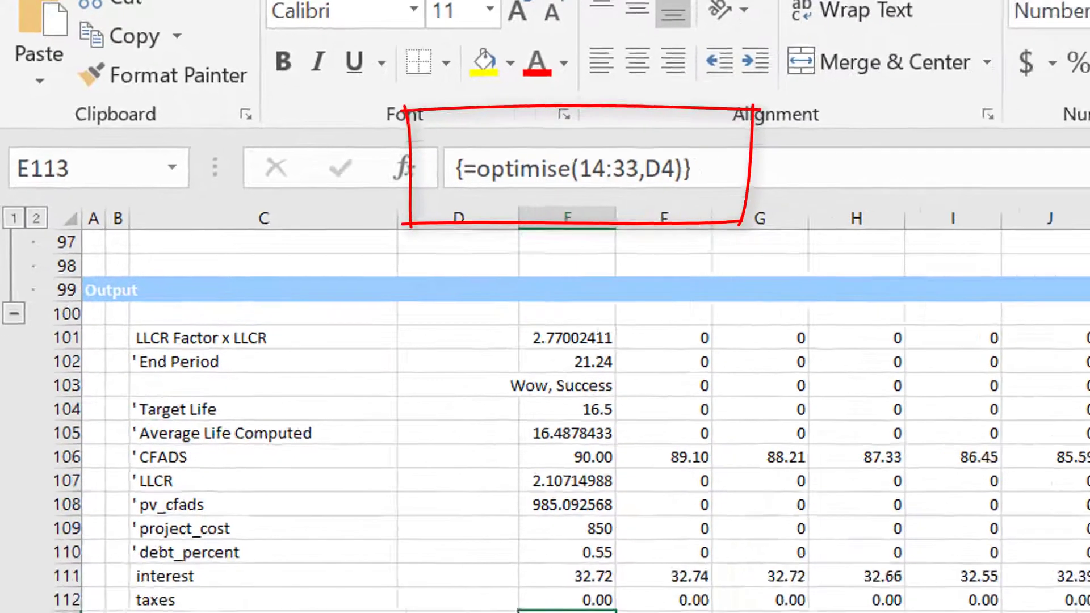
{"action": "key", "text": "Up"}
{"action": "key", "text": "Up"}
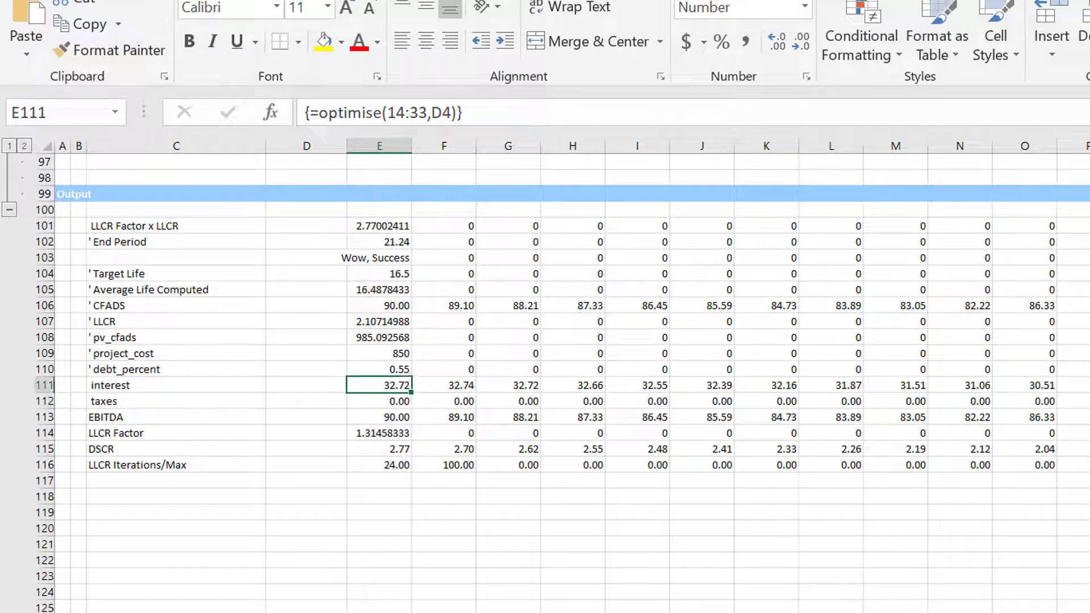
{"action": "key", "text": "Up"}
{"action": "key", "text": "Up"}
{"action": "key", "text": "Up"}
{"action": "key", "text": "Up"}
{"action": "key", "text": "Up"}
{"action": "key", "text": "Up"}
{"action": "key", "text": "Up"}
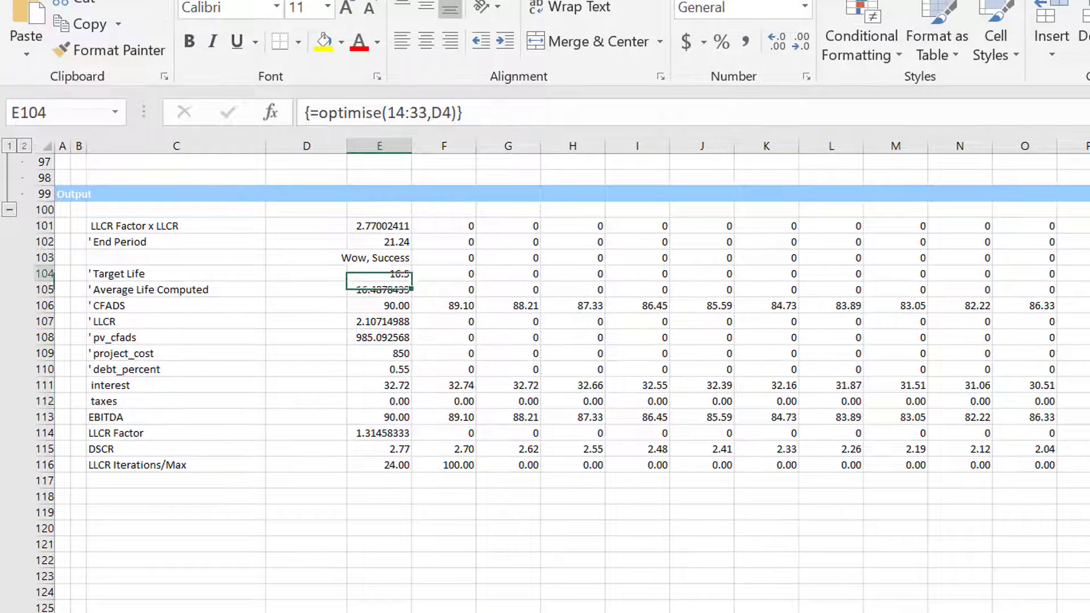
Open the optimise array formula of the output block, inspect the input rows 14:33 it references, and leave without editing.
{"action": "key", "text": "Up"}
{"action": "key", "text": "Up"}
{"action": "key", "text": "Up"}
{"action": "key", "text": "Up"}
{"action": "key", "text": "Up"}
{"action": "key", "text": "Down"}
{"action": "key", "text": "Down"}
{"action": "key", "text": "ctrl+shift+Right"}
{"action": "key", "text": "ctrl+shift+Down"}
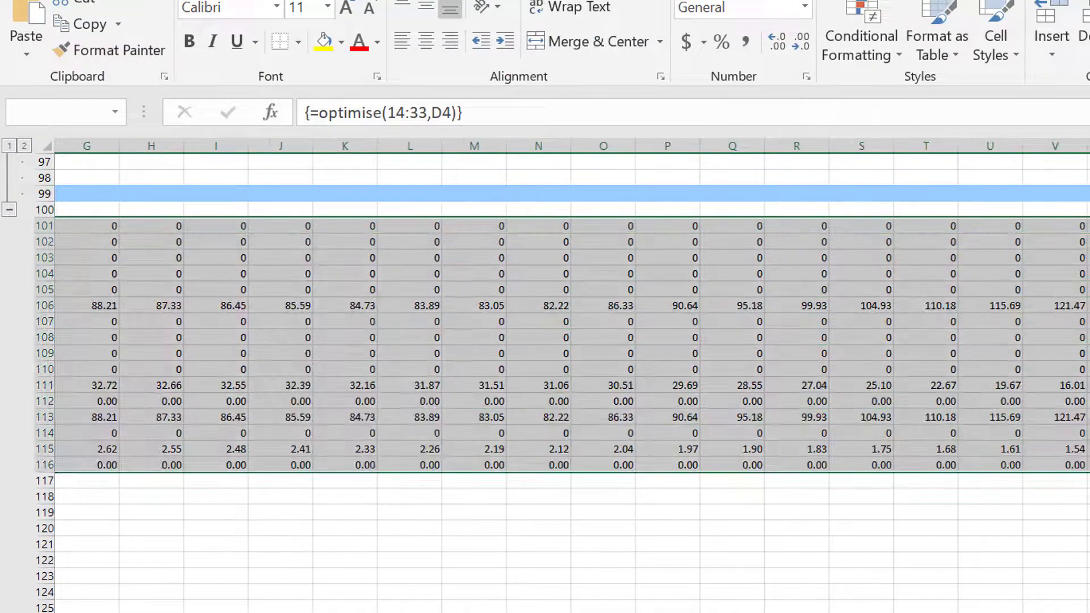
{"action": "key", "text": "F2"}
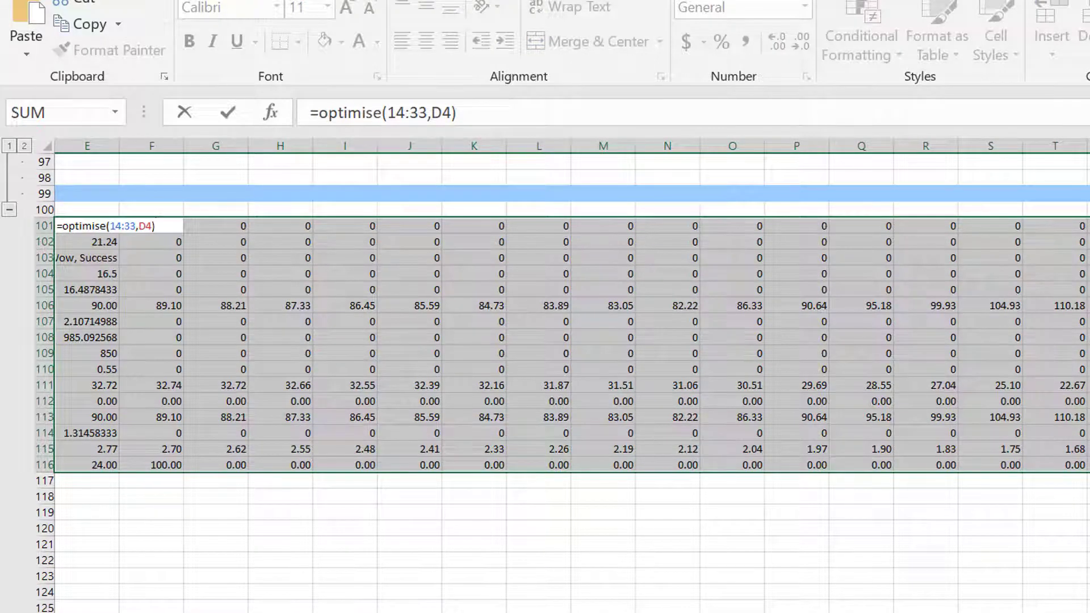
{"action": "scroll", "coordinate": [545, 380], "scroll_direction": "up", "scroll_amount": 20}
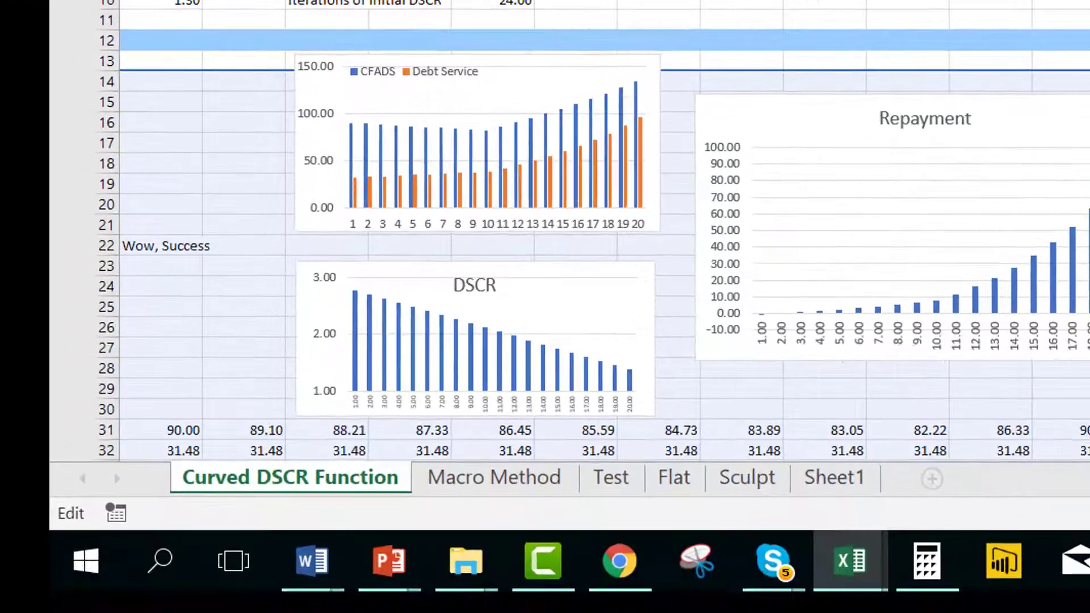
{"action": "scroll", "coordinate": [545, 244], "scroll_direction": "left", "scroll_amount": 3}
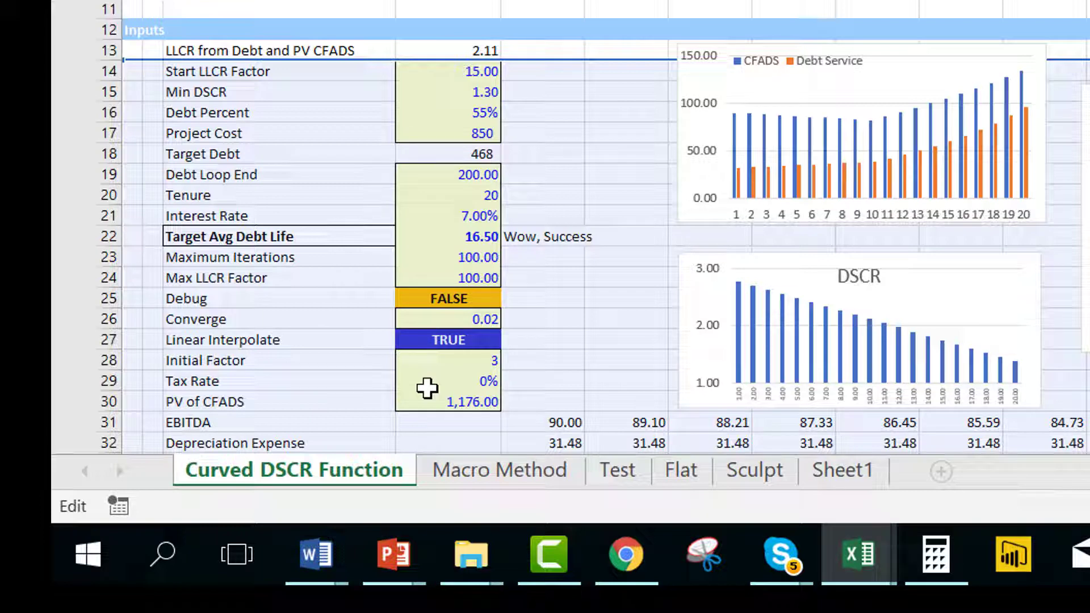
{"action": "key", "text": "Escape"}
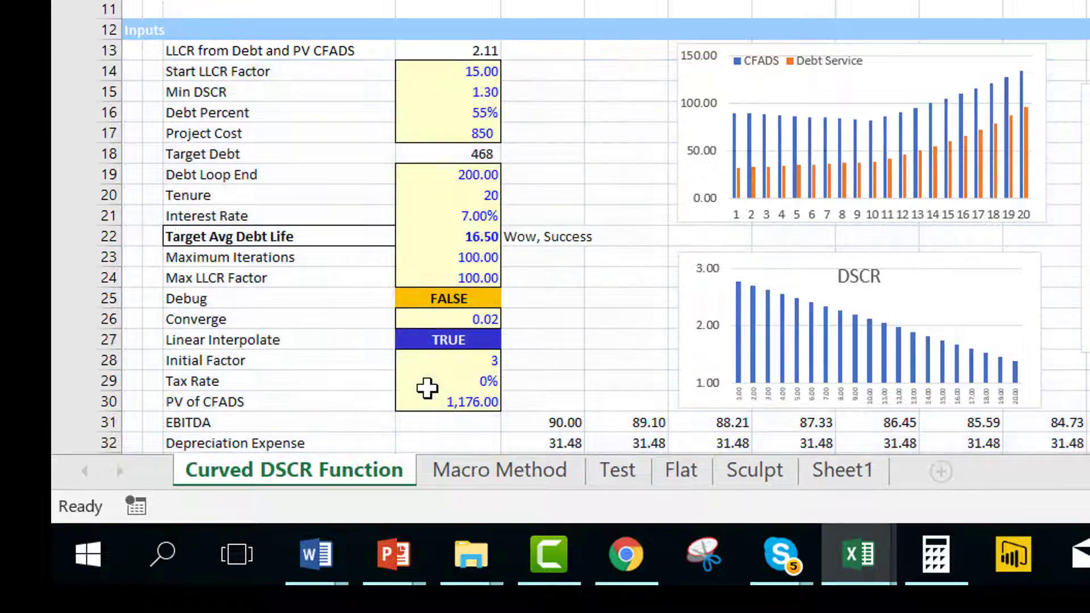
Review the Output section down to LLCR Iterations/Max, and return to the Inputs section beside the Converge row.
{"action": "scroll", "coordinate": [427, 388], "scroll_direction": "down", "scroll_amount": 20}
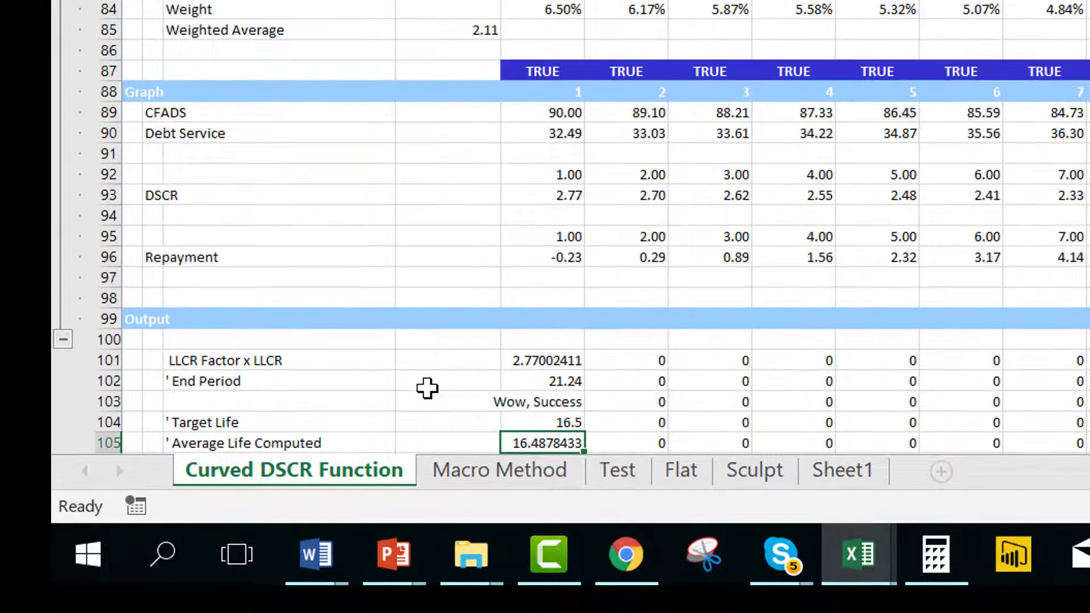
{"action": "scroll", "coordinate": [427, 388], "scroll_direction": "down", "scroll_amount": 1}
{"action": "key", "text": "Down"}
{"action": "key", "text": "Down"}
{"action": "key", "text": "Left"}
{"action": "key", "text": "Left"}
{"action": "key", "text": "Left"}
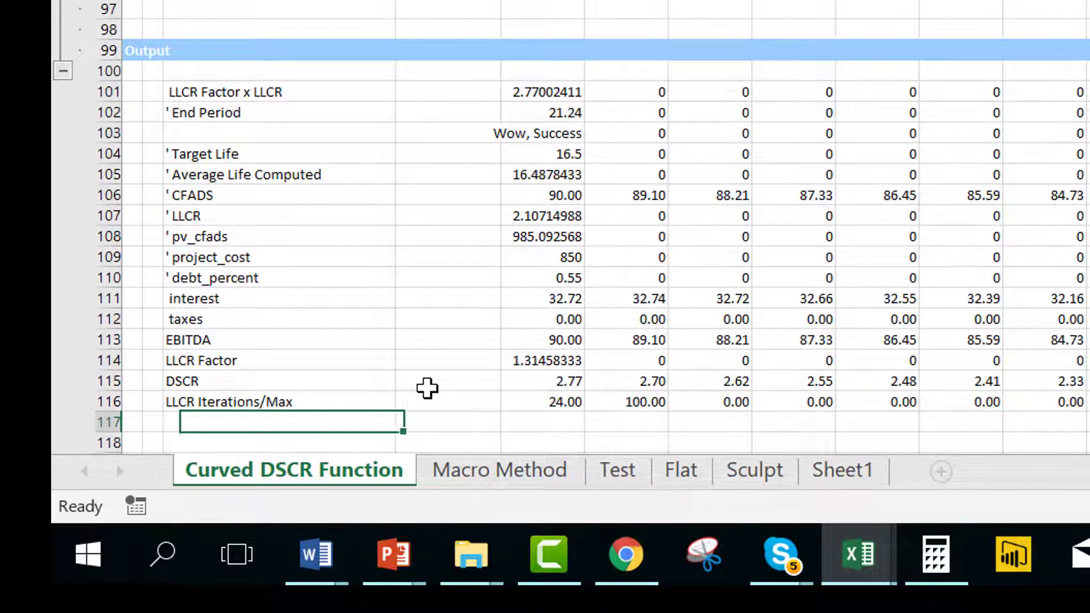
{"action": "key", "text": "Up"}
{"action": "key", "text": "Page_Up"}
{"action": "key", "text": "Page_Up"}
{"action": "key", "text": "Page_Up"}
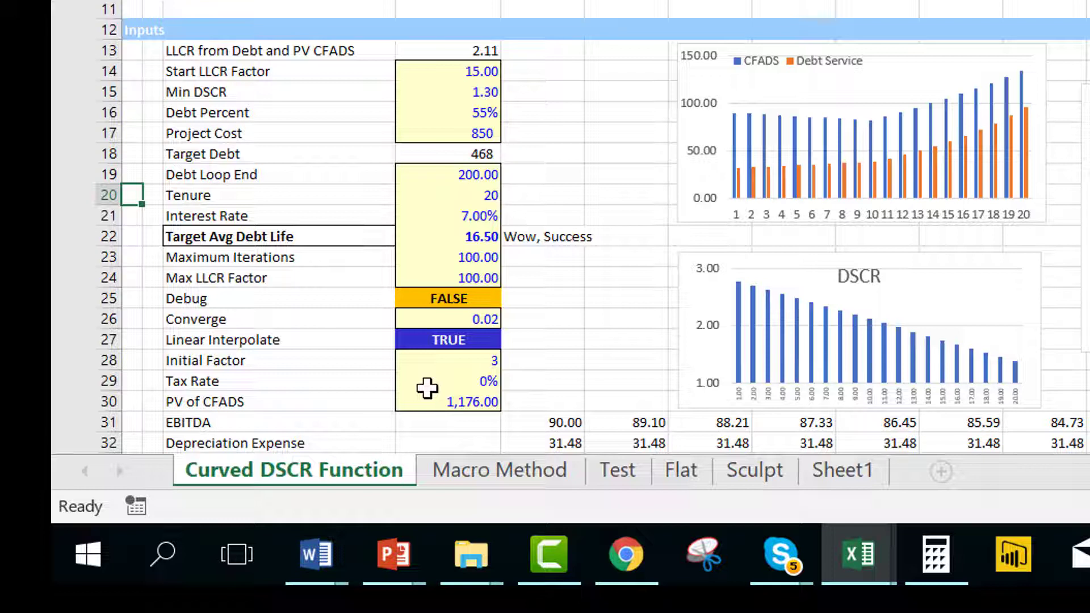
{"action": "left_click", "coordinate": [623, 318]}
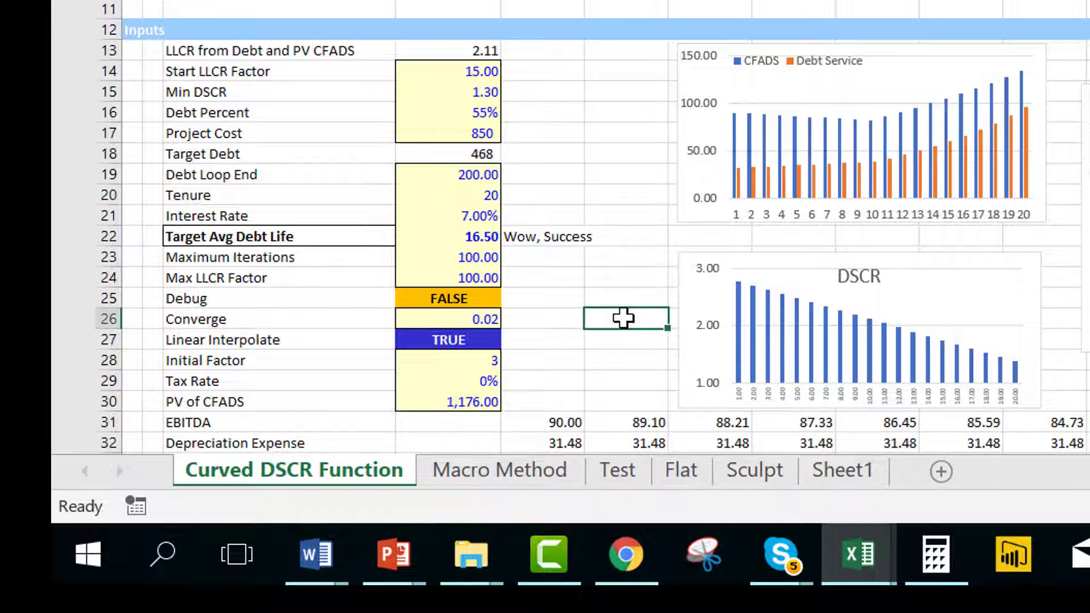